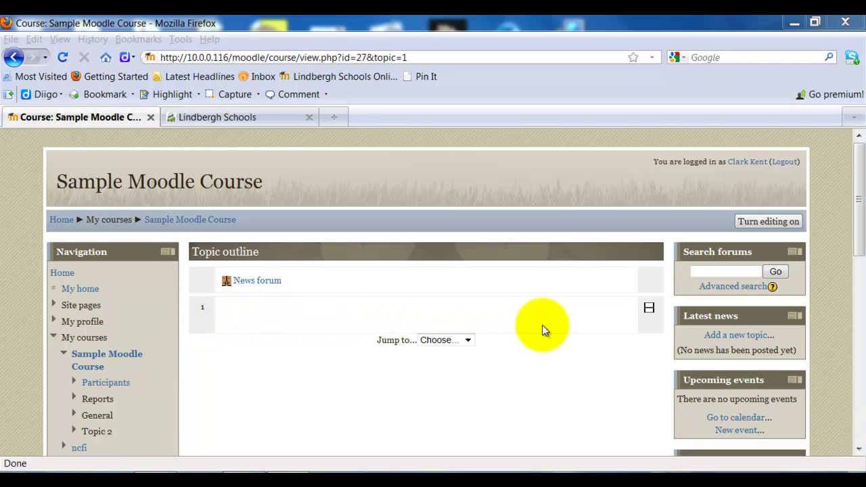
- Turn editing on, then pick URL from Topic 1's Add a resource menu
{"action": "left_click", "coordinate": [467, 340]}
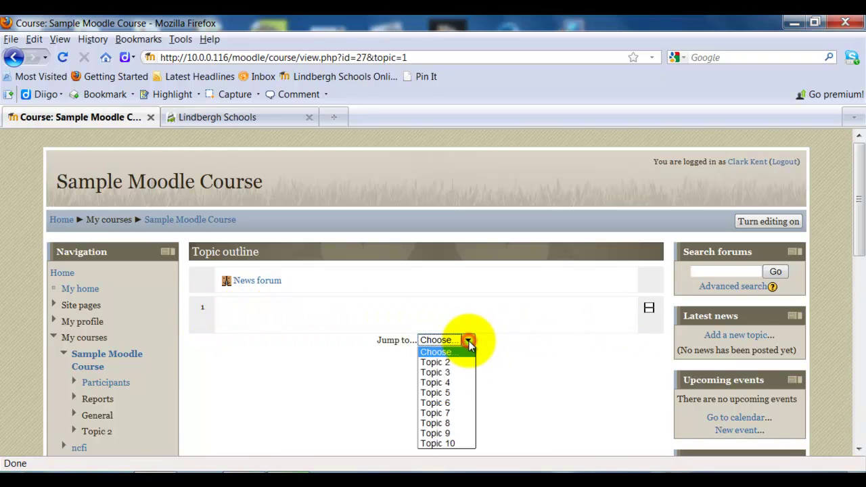
{"action": "left_click", "coordinate": [509, 364]}
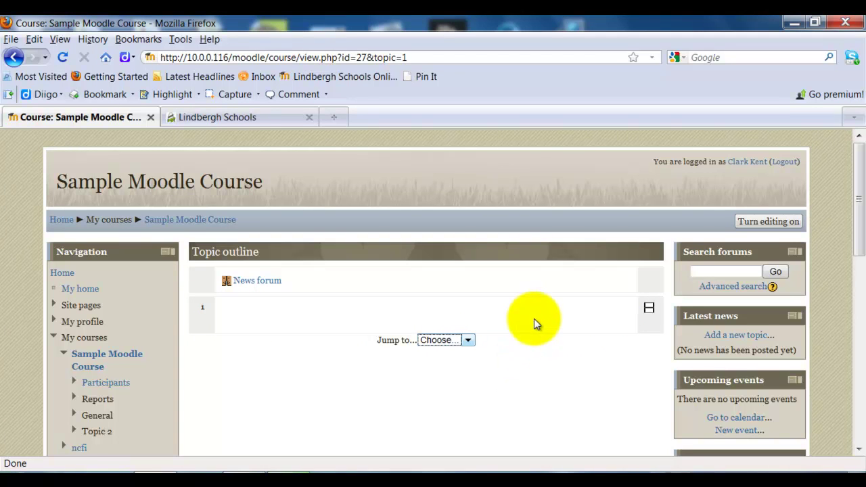
{"action": "left_click", "coordinate": [739, 223]}
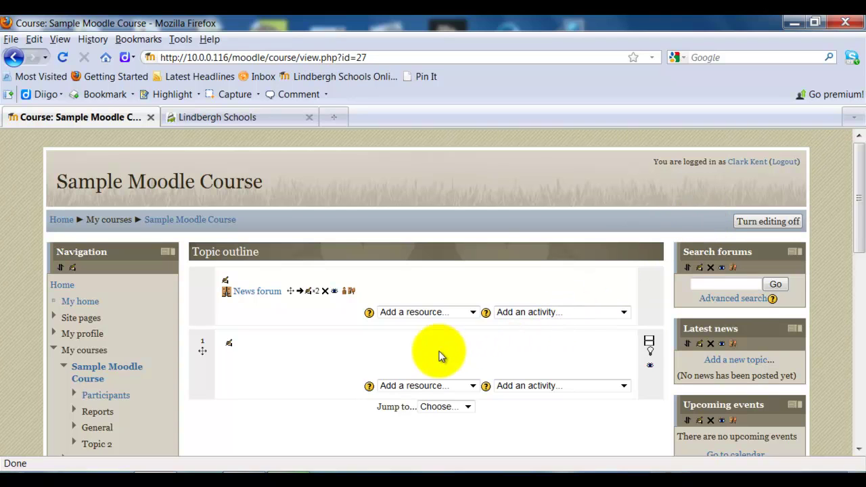
{"action": "left_click", "coordinate": [472, 387]}
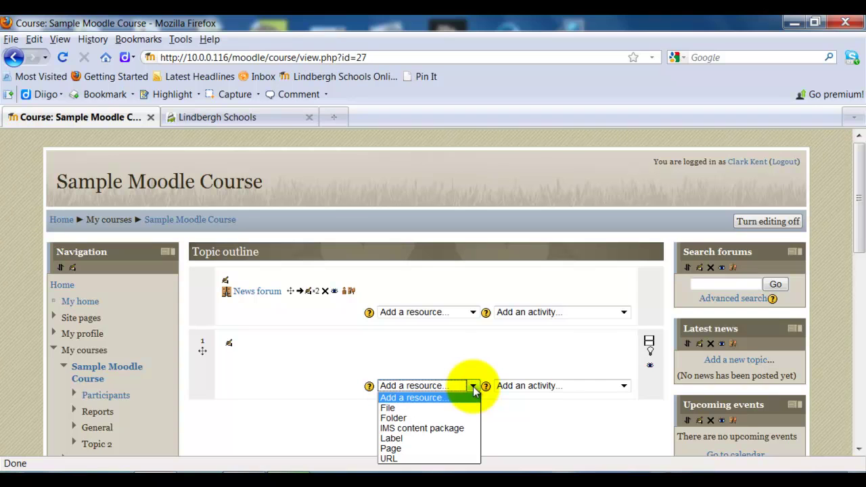
{"action": "left_click", "coordinate": [427, 458]}
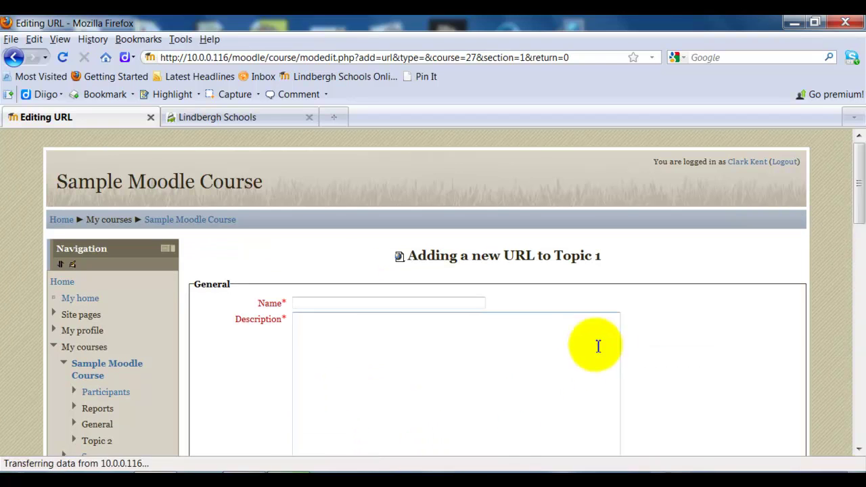
- Enter 'Lindbergh Schools' as the resource name, correcting its spelling and capitalisation
{"action": "left_click", "coordinate": [416, 304]}
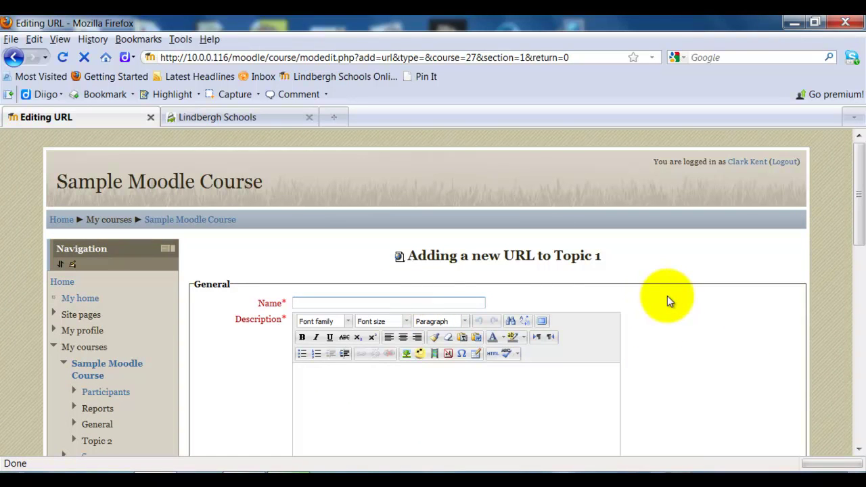
{"action": "left_click", "coordinate": [256, 117]}
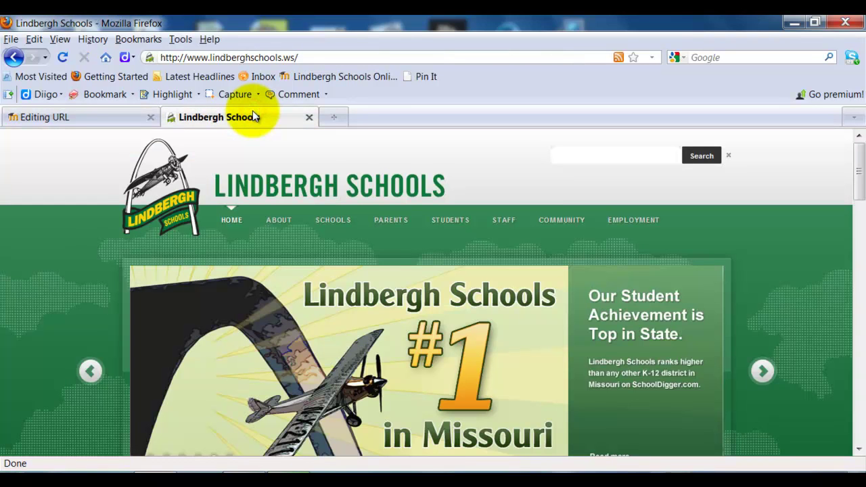
{"action": "left_click", "coordinate": [88, 124]}
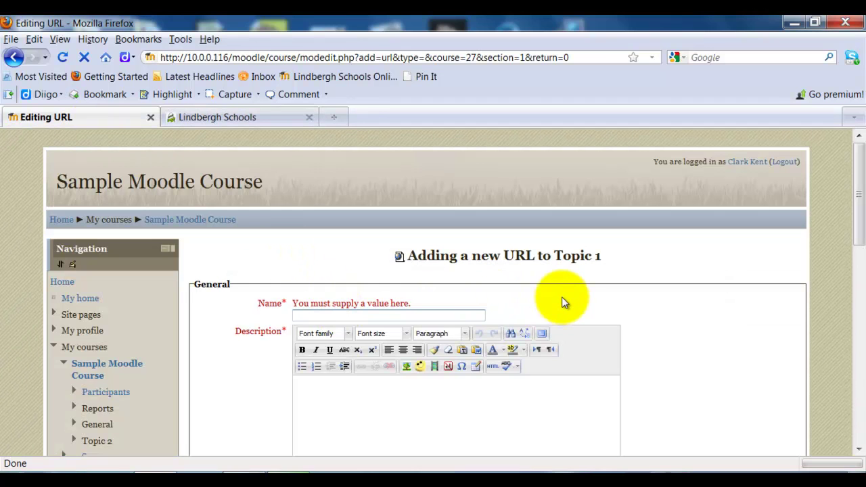
{"action": "type", "text": "LIndberth"}
{"action": "key", "text": "BackSpace"}
{"action": "key", "text": "BackSpace"}
{"action": "key", "text": "BackSpace"}
{"action": "type", "text": "gh Schools"}
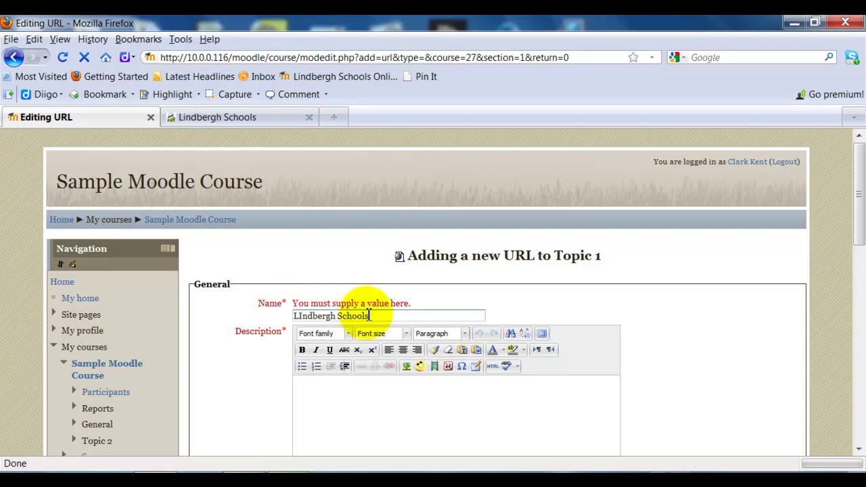
{"action": "left_click", "coordinate": [306, 376]}
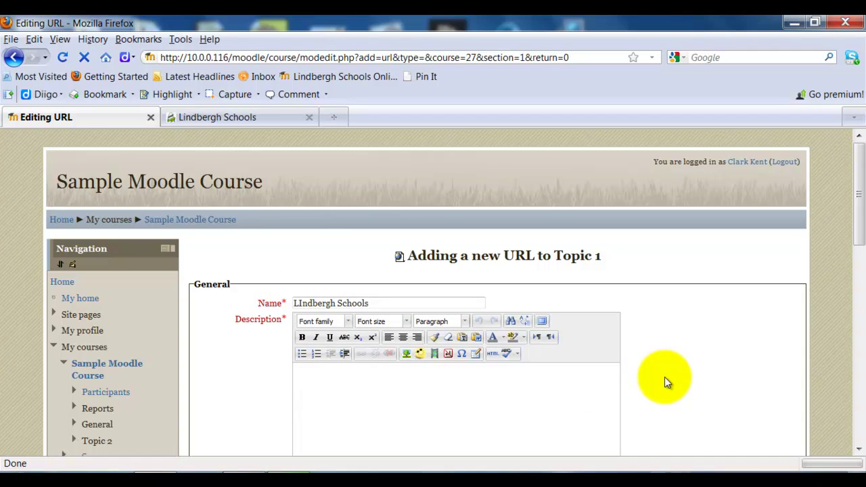
{"action": "left_click", "coordinate": [299, 304]}
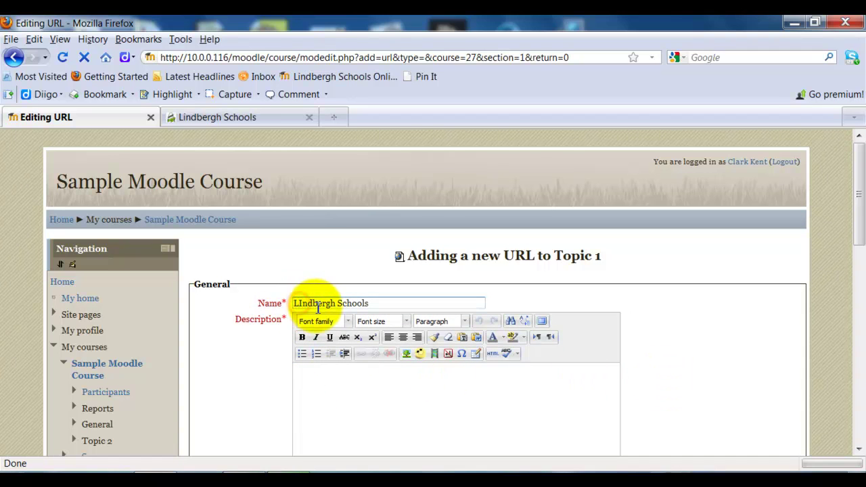
{"action": "key", "text": "BackSpace"}
{"action": "type", "text": "i"}
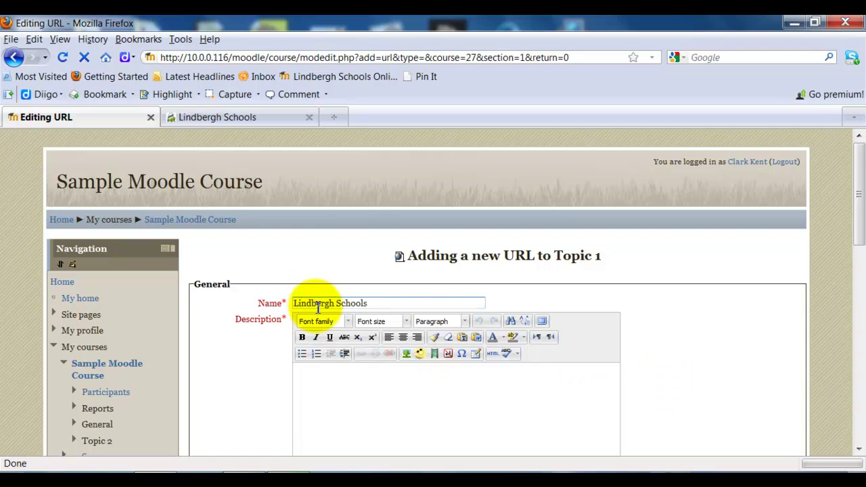
- Enter the description 'Lindbergh Schools Home Page'
{"action": "left_click", "coordinate": [311, 382]}
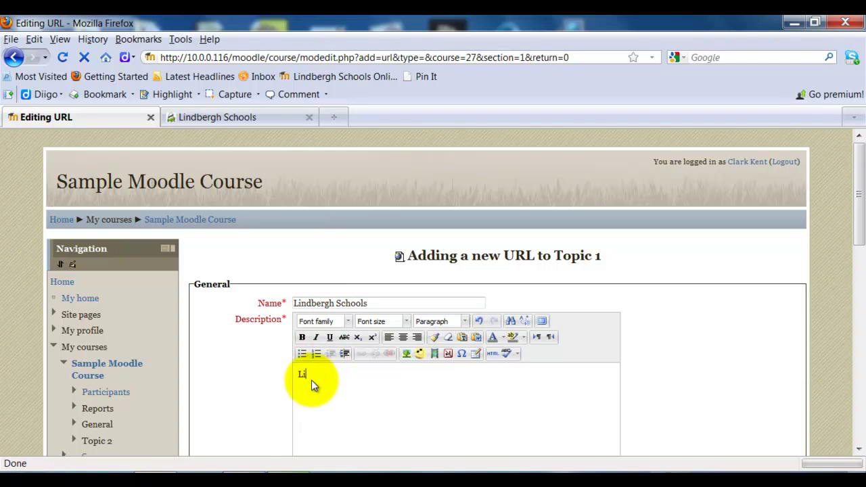
{"action": "type", "text": "Lindbergh Schools Home Page"}
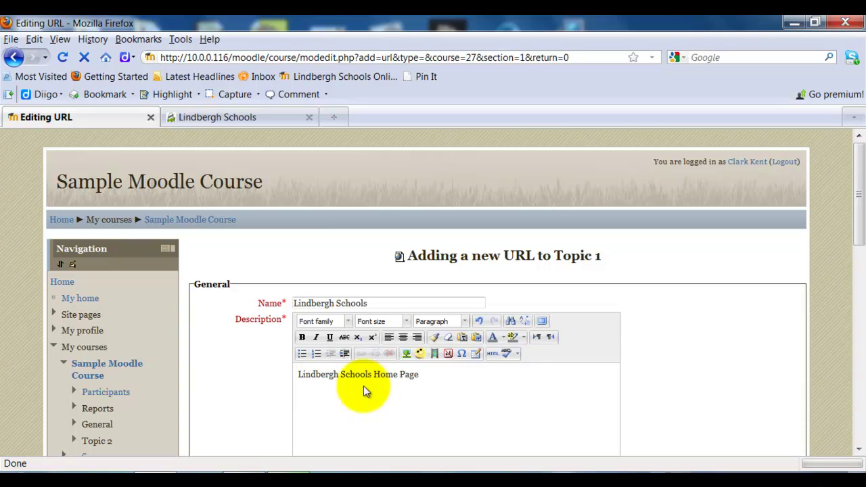
{"action": "left_click_drag", "start_coordinate": [855, 242], "coordinate": [860, 321]}
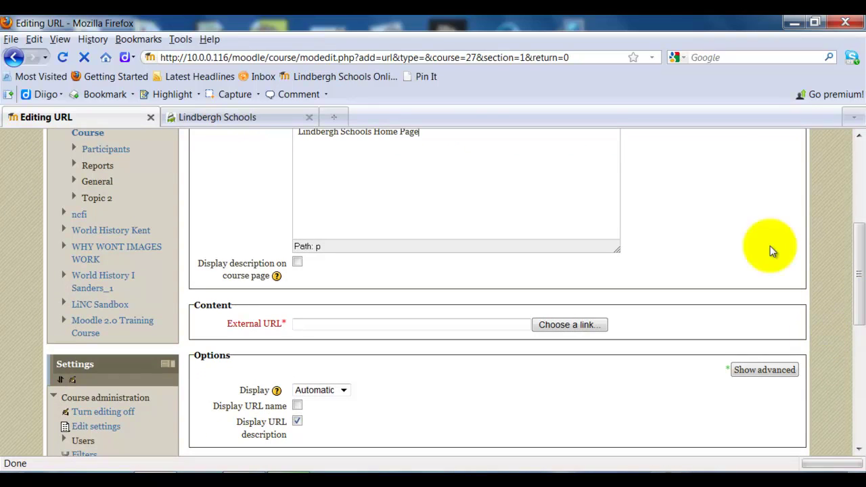
{"action": "left_click", "coordinate": [225, 119]}
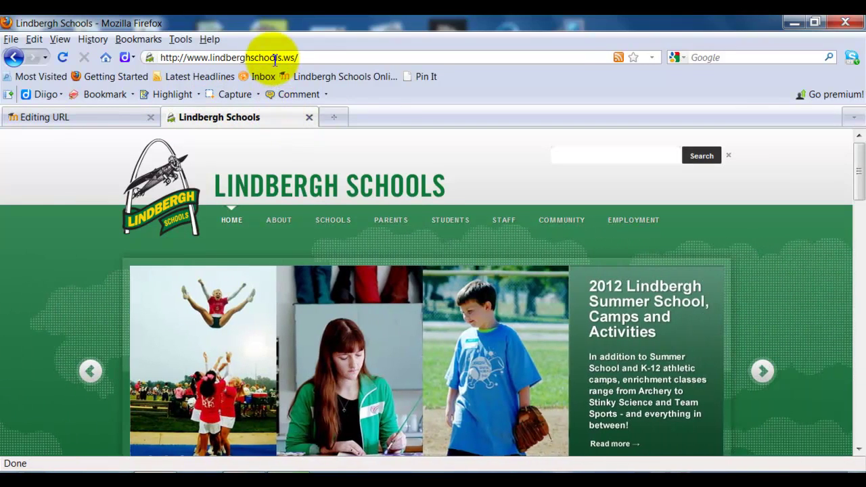
{"action": "left_click", "coordinate": [275, 59]}
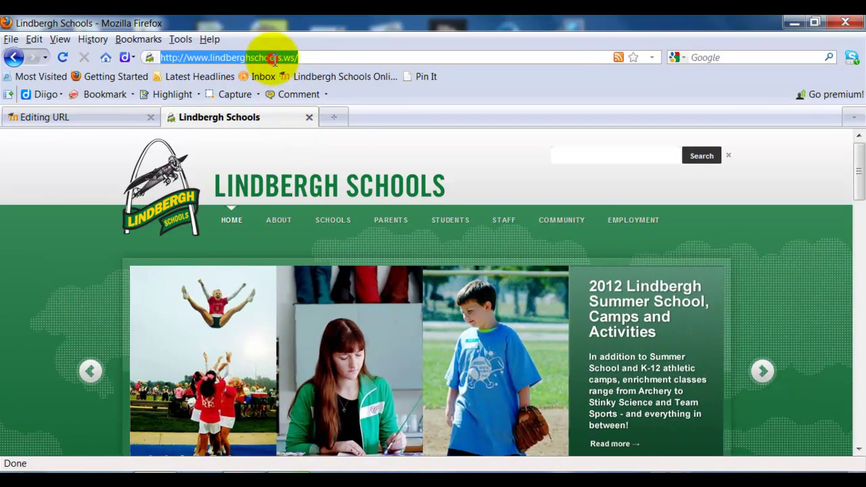
{"action": "right_click", "coordinate": [276, 62]}
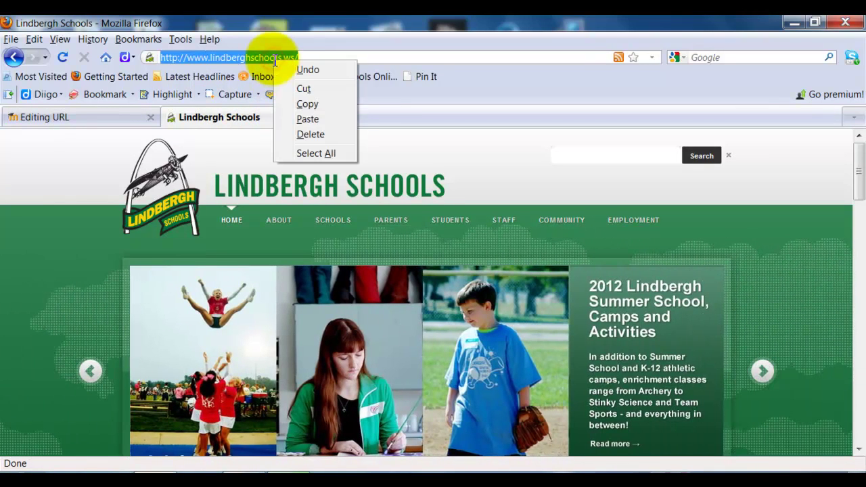
{"action": "left_click", "coordinate": [305, 104]}
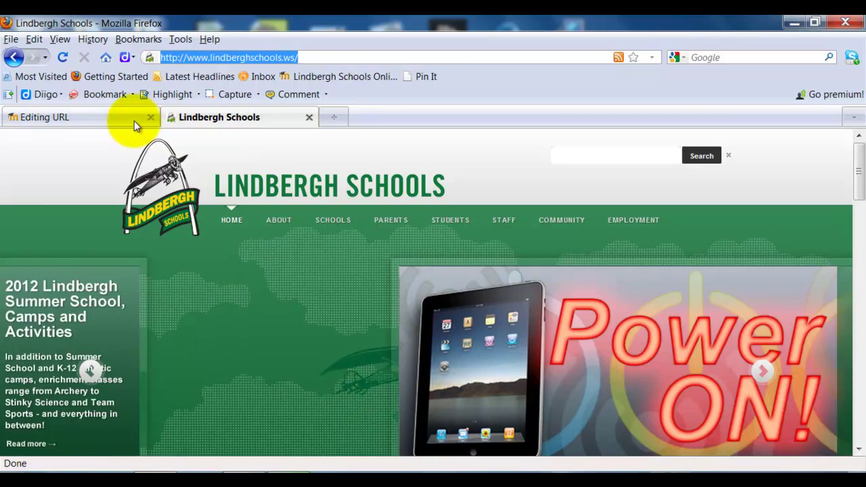
{"action": "left_click", "coordinate": [128, 118]}
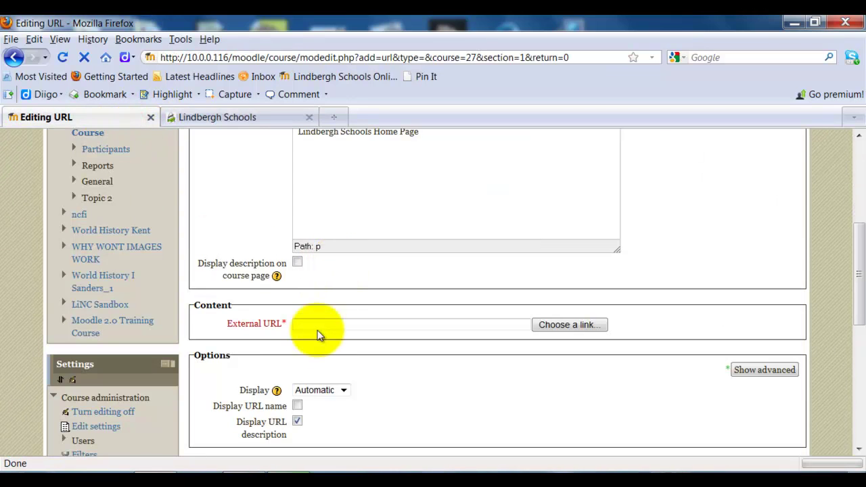
{"action": "left_click", "coordinate": [298, 324]}
{"action": "right_click", "coordinate": [298, 323]}
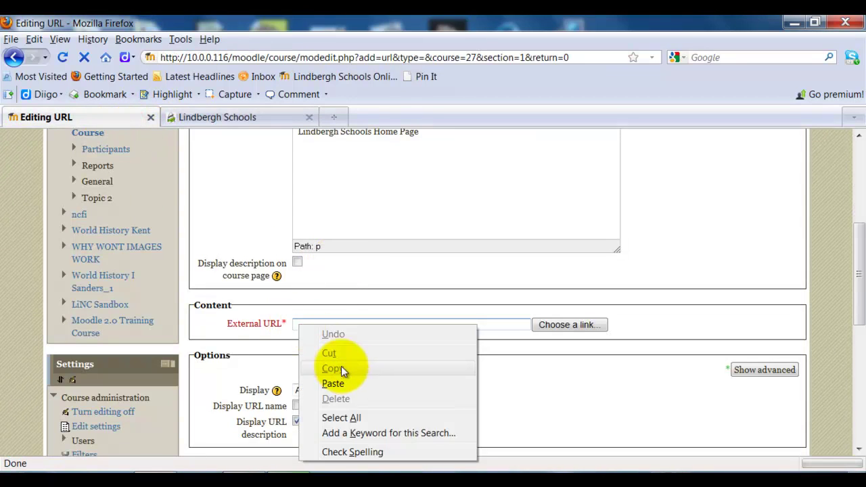
{"action": "left_click", "coordinate": [349, 386]}
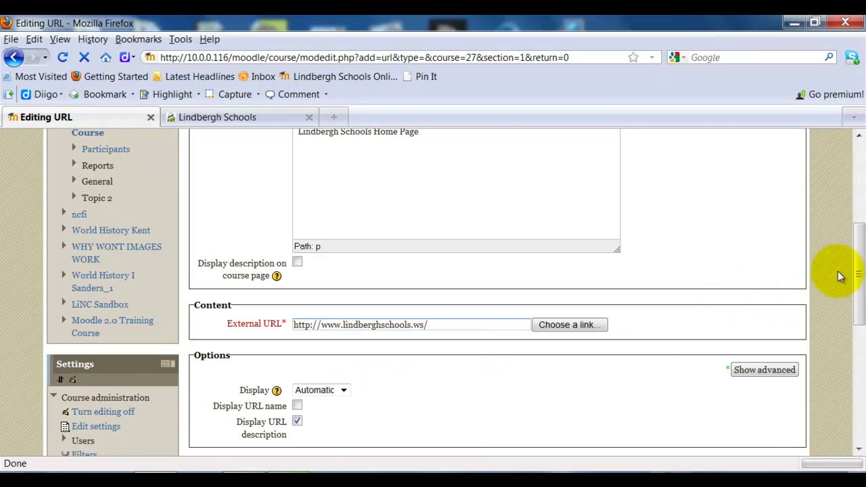
{"action": "left_click_drag", "start_coordinate": [859, 266], "coordinate": [860, 306]}
{"action": "left_click", "coordinate": [481, 293]}
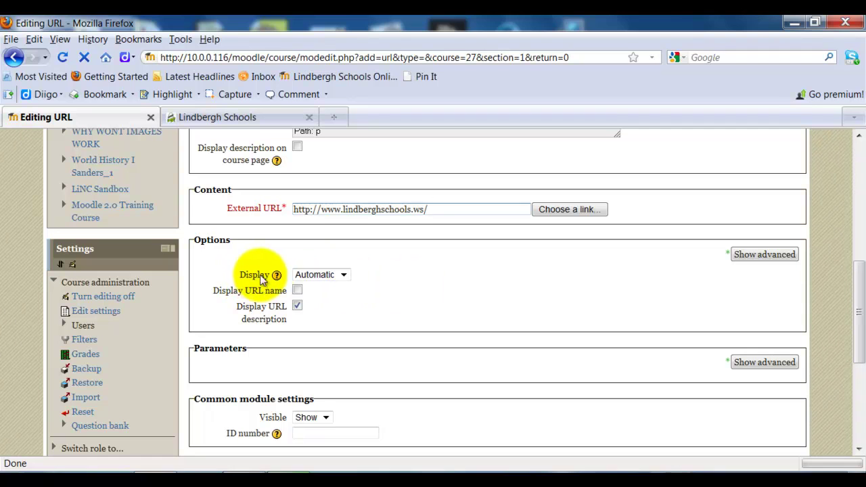
- Tick the Display URL name and description options, leaving Display at Automatic
{"action": "left_click", "coordinate": [343, 275]}
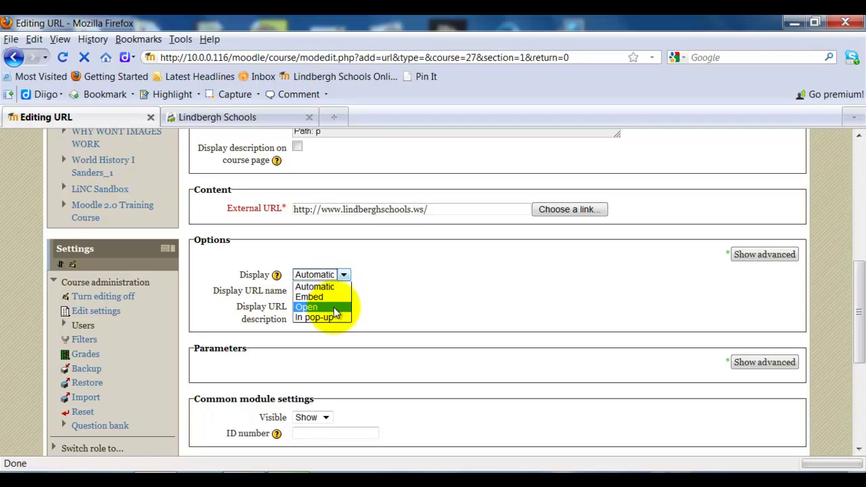
{"action": "left_click", "coordinate": [435, 309]}
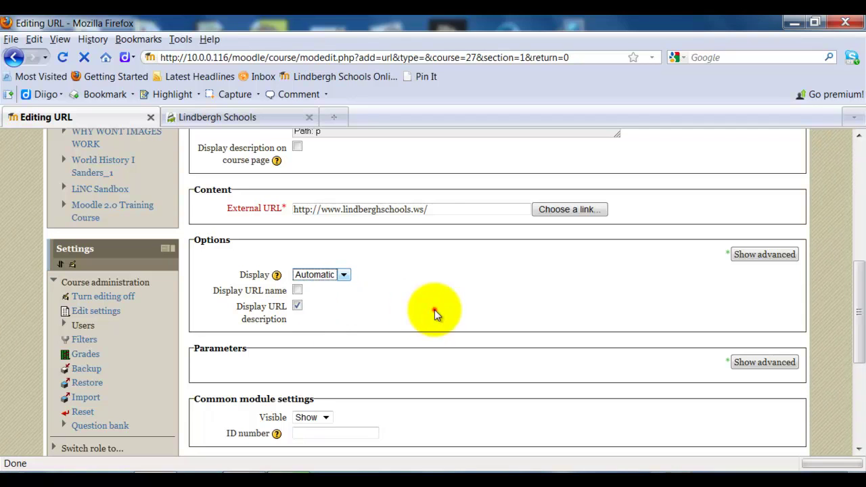
{"action": "left_click", "coordinate": [297, 289]}
{"action": "left_click", "coordinate": [297, 306]}
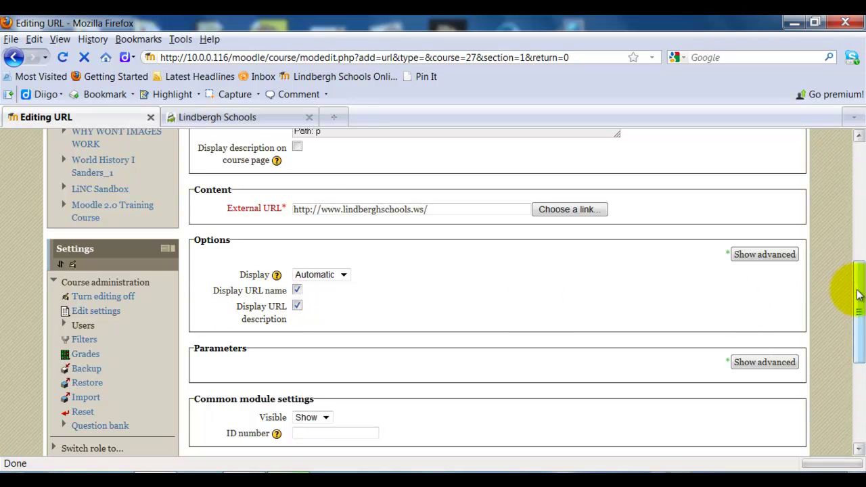
- Set Display to 'In pop-up', keeping the URL name and description shown
{"action": "left_click_drag", "start_coordinate": [859, 289], "coordinate": [860, 223]}
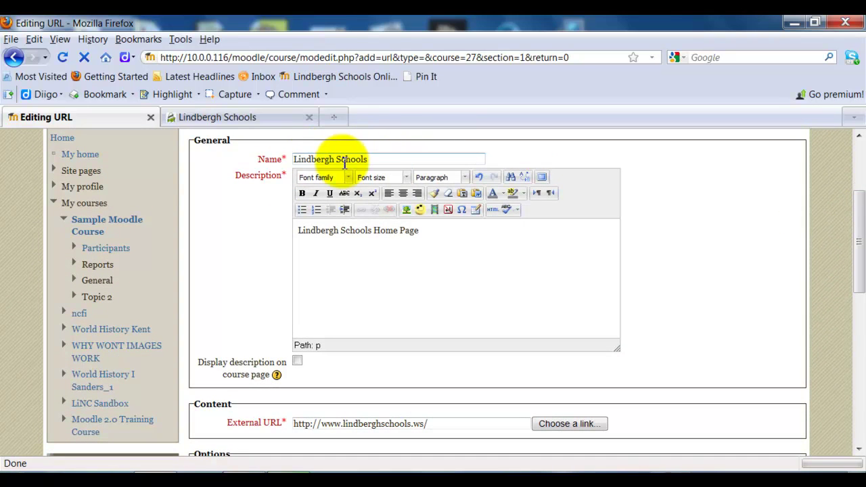
{"action": "scroll", "coordinate": [856, 251], "scroll_direction": "down", "scroll_amount": 5}
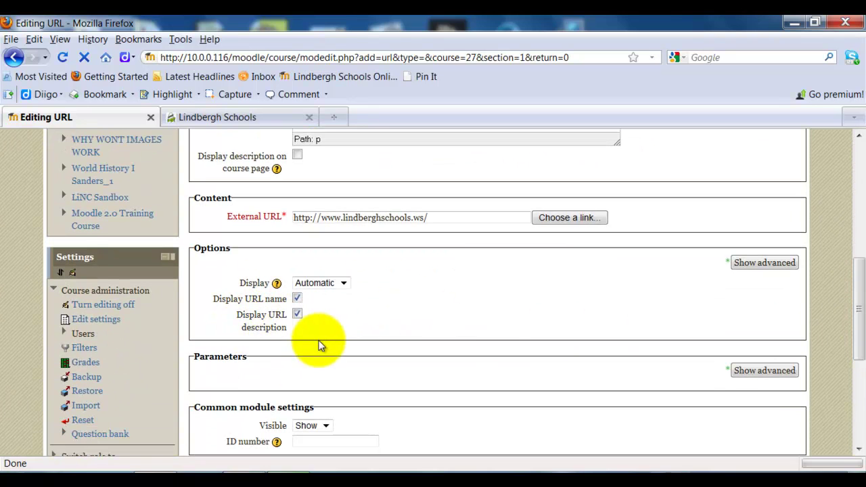
{"action": "left_click_drag", "start_coordinate": [858, 303], "coordinate": [852, 234]}
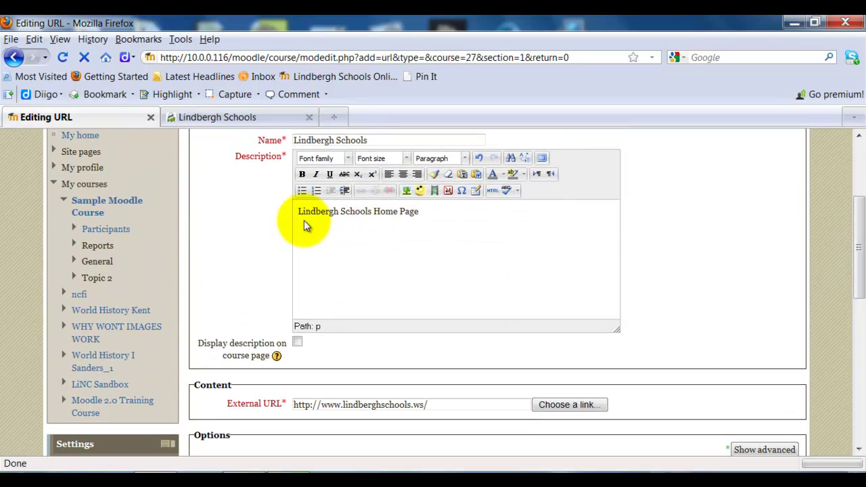
{"action": "left_click_drag", "start_coordinate": [858, 229], "coordinate": [852, 294]}
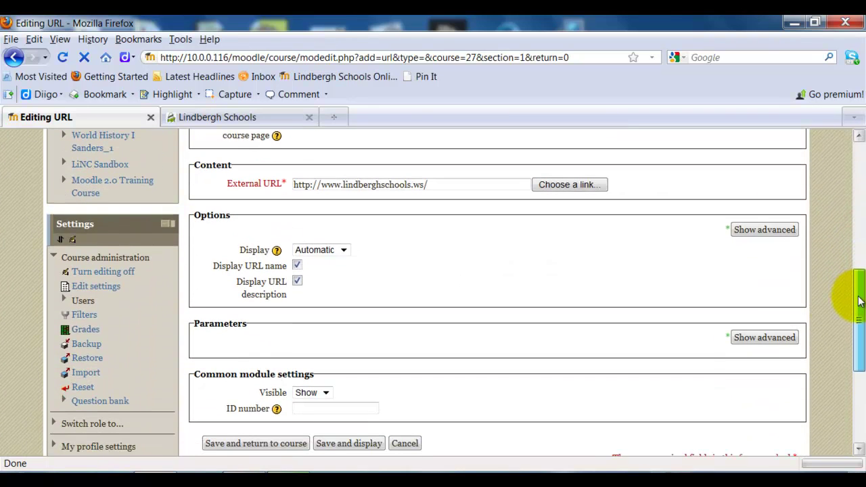
{"action": "left_click", "coordinate": [297, 265]}
{"action": "left_click", "coordinate": [298, 282]}
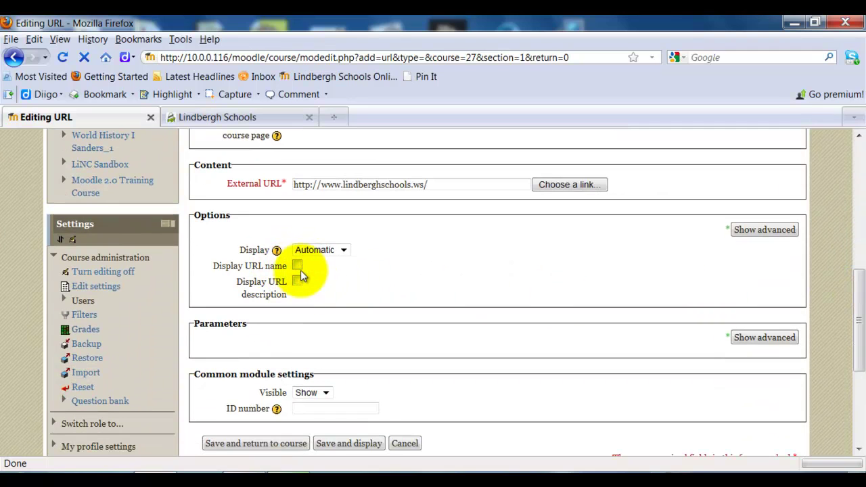
{"action": "left_click", "coordinate": [297, 265]}
{"action": "left_click", "coordinate": [298, 282]}
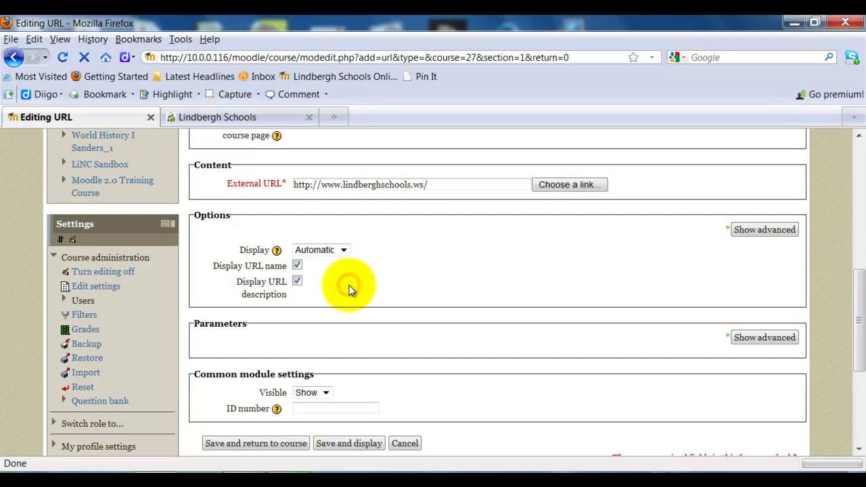
{"action": "left_click", "coordinate": [345, 252]}
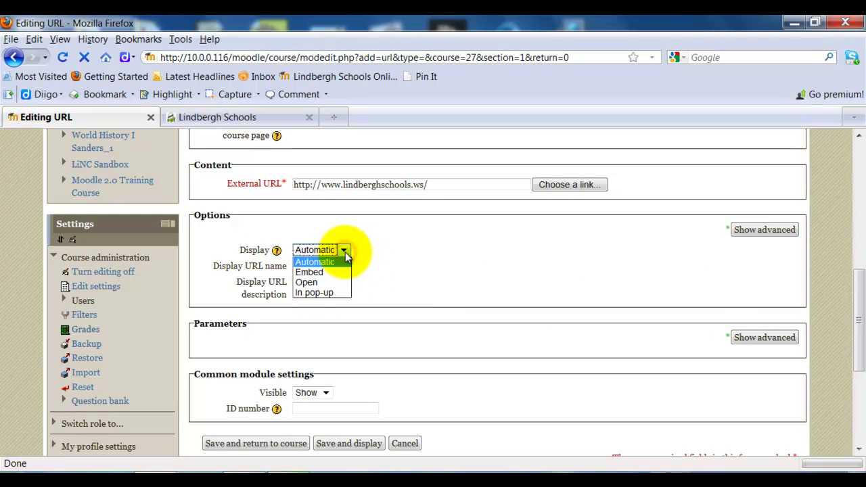
{"action": "left_click", "coordinate": [338, 295]}
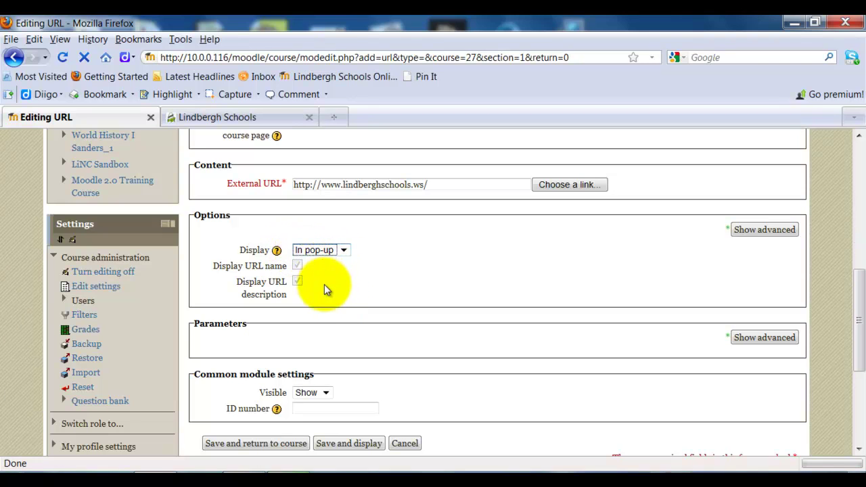
- Save the Lindbergh Schools resource and turn course editing off
{"action": "left_click", "coordinate": [265, 446]}
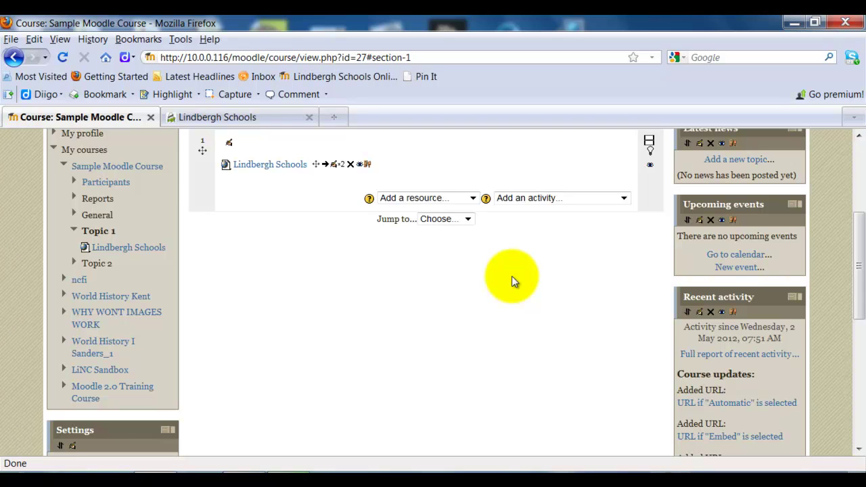
{"action": "scroll", "coordinate": [511, 278], "scroll_direction": "up", "scroll_amount": 3}
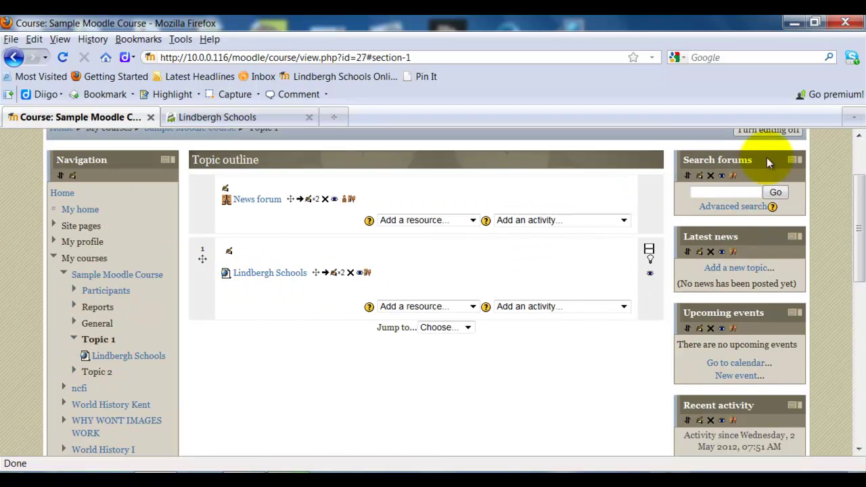
{"action": "left_click", "coordinate": [785, 132]}
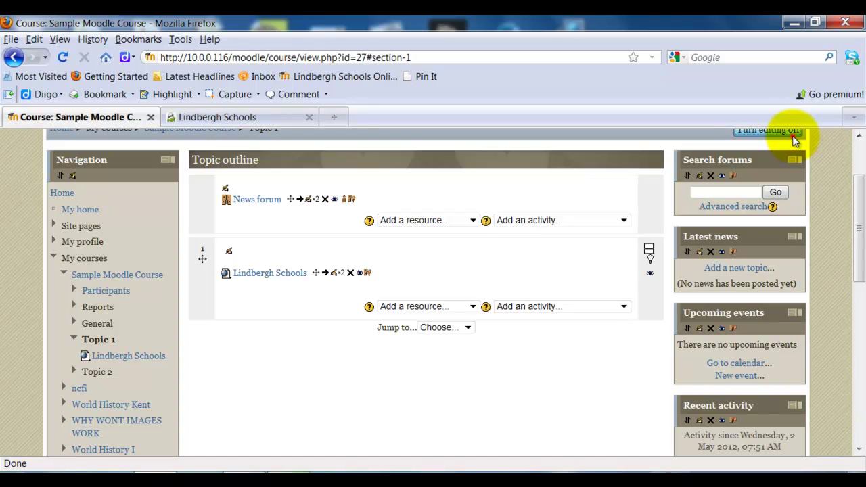
{"action": "scroll", "coordinate": [846, 196], "scroll_direction": "up", "scroll_amount": 2}
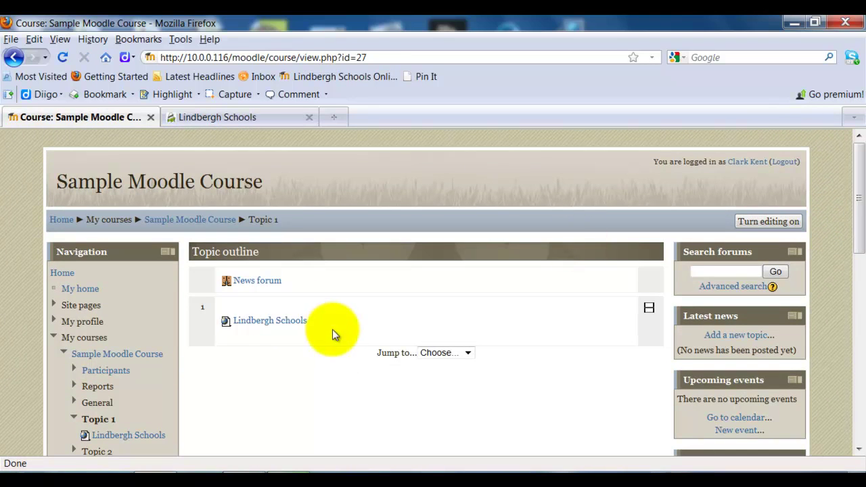
{"action": "left_click", "coordinate": [262, 326]}
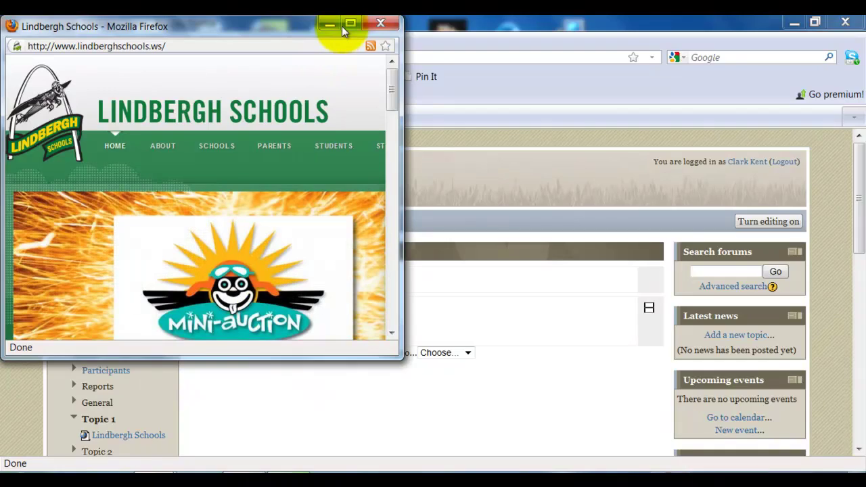
{"action": "left_click", "coordinate": [348, 24]}
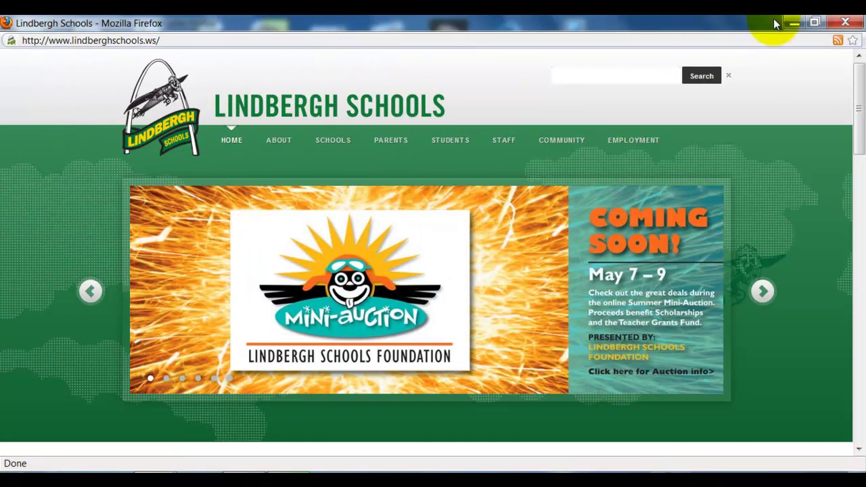
{"action": "left_click", "coordinate": [790, 23]}
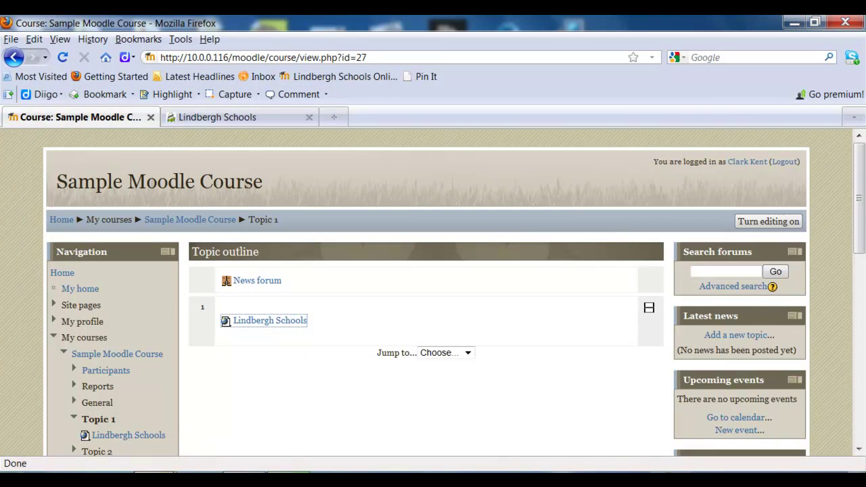
{"action": "mouse_move", "coordinate": [170, 470]}
{"action": "left_click", "coordinate": [229, 443]}
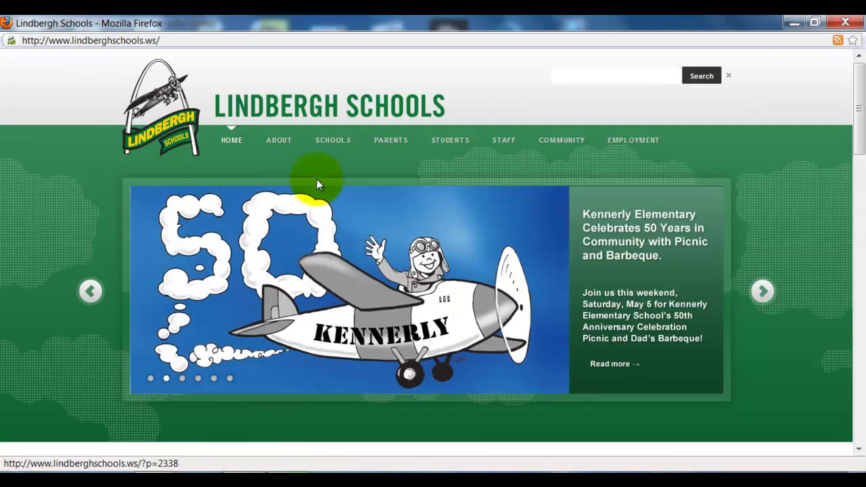
{"action": "left_click", "coordinate": [845, 23]}
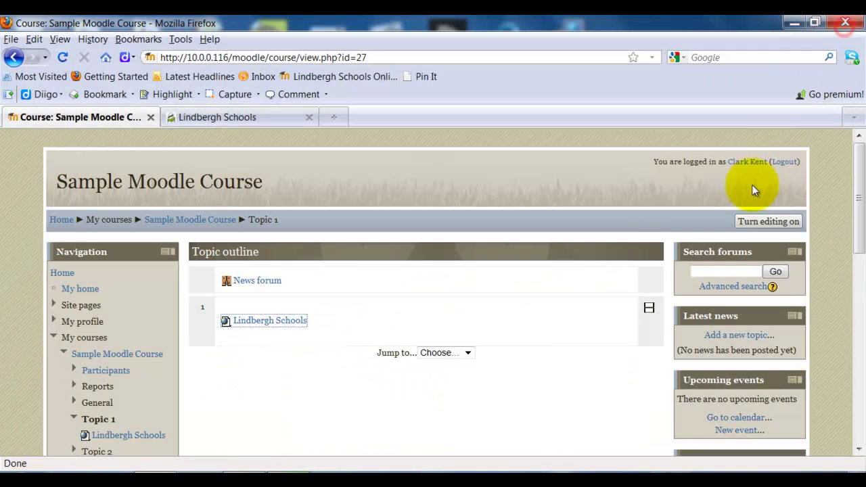
- Jump to Topic 2, with its Automatic, Embed, Open and In pop-up URL examples
{"action": "left_click", "coordinate": [498, 366]}
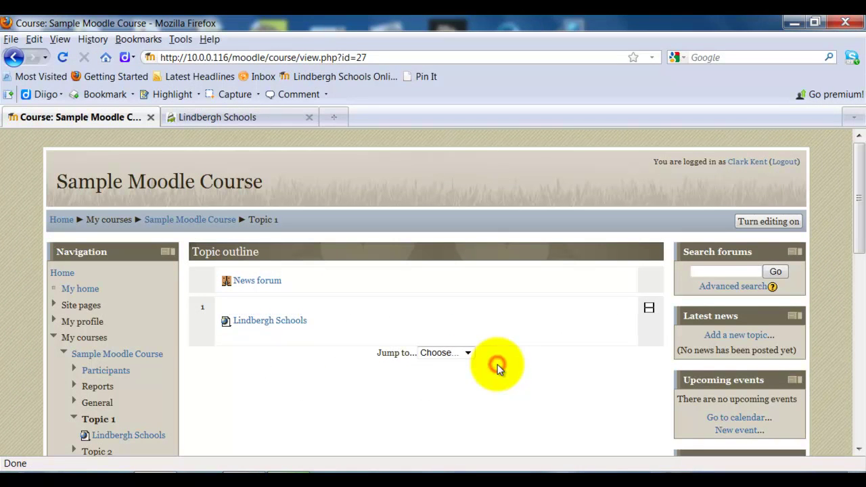
{"action": "left_click", "coordinate": [453, 354]}
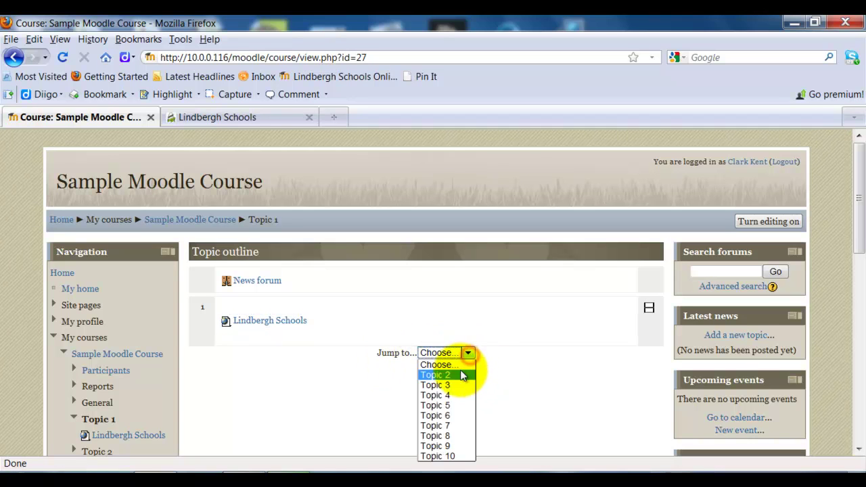
{"action": "left_click", "coordinate": [457, 374]}
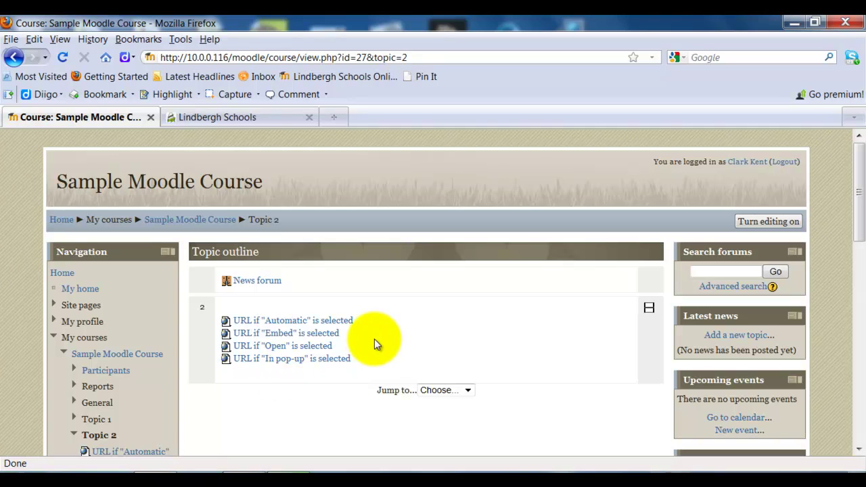
{"action": "left_click", "coordinate": [303, 327]}
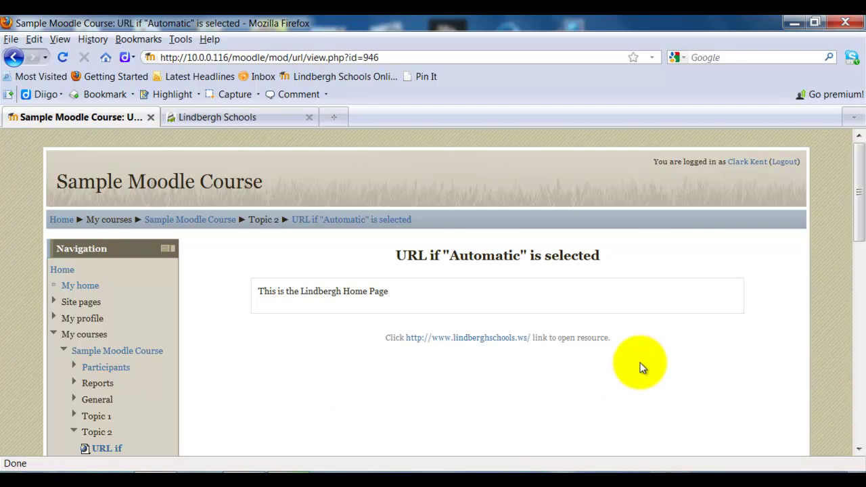
{"action": "left_click", "coordinate": [471, 341]}
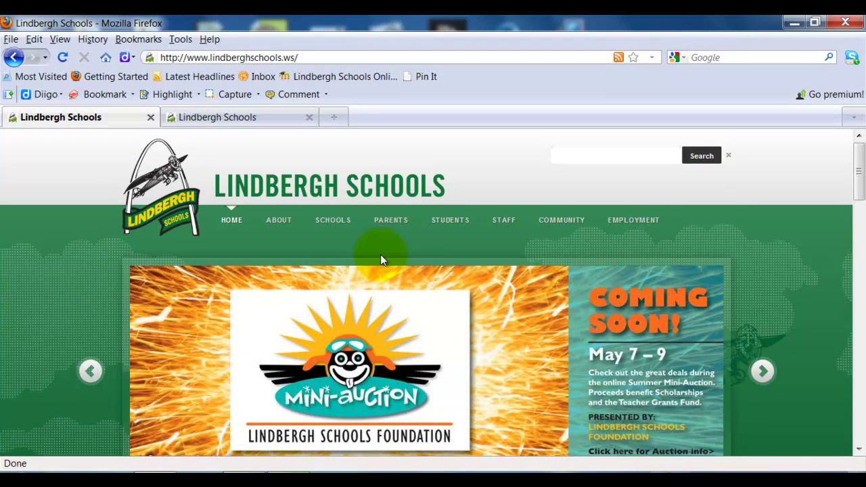
{"action": "left_click", "coordinate": [12, 58]}
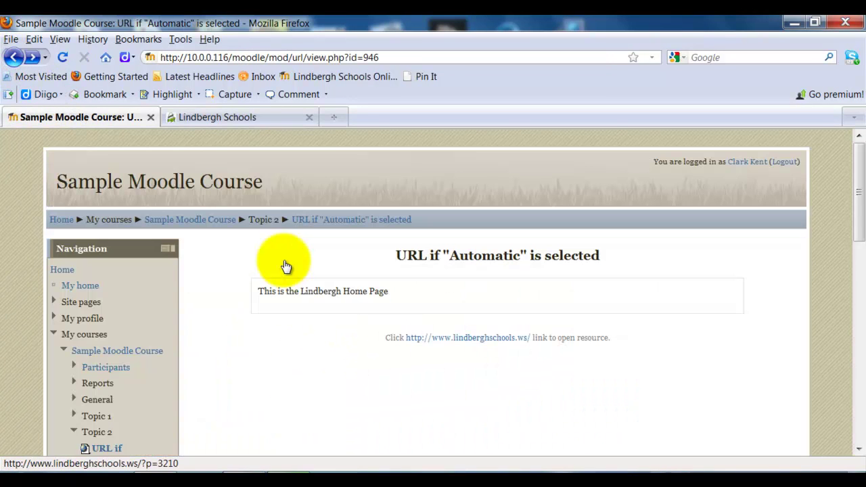
{"action": "left_click", "coordinate": [282, 355]}
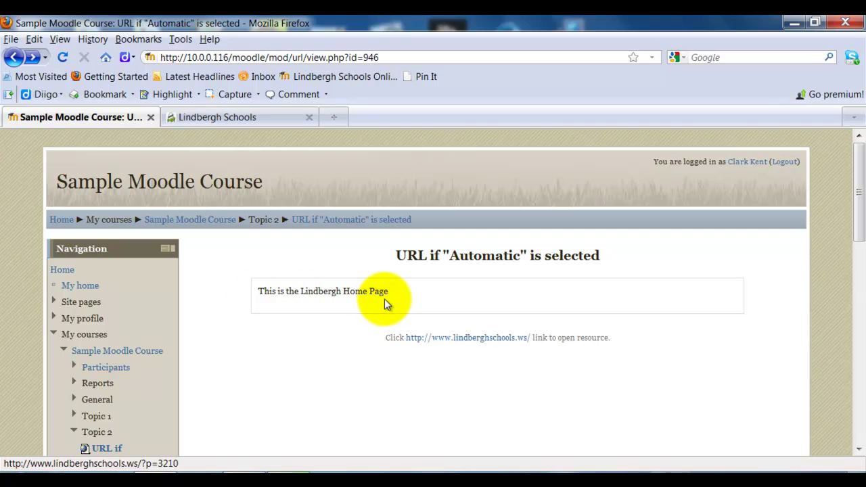
{"action": "left_click", "coordinate": [14, 57]}
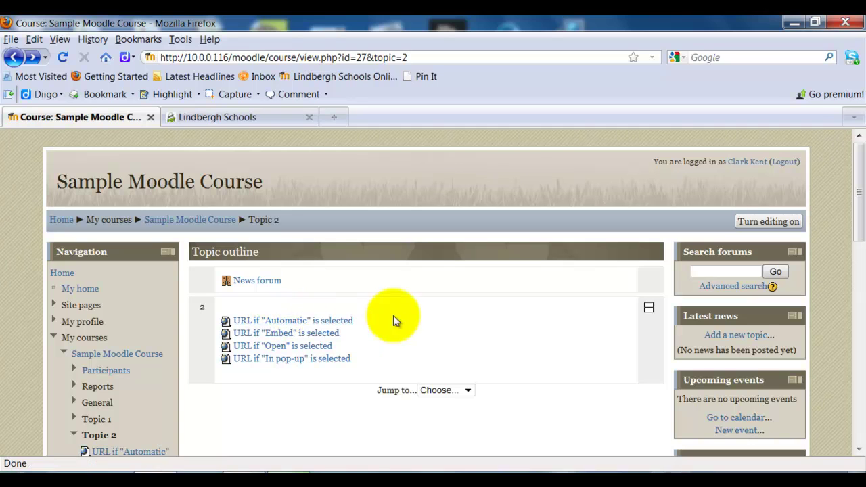
{"action": "left_click", "coordinate": [318, 334]}
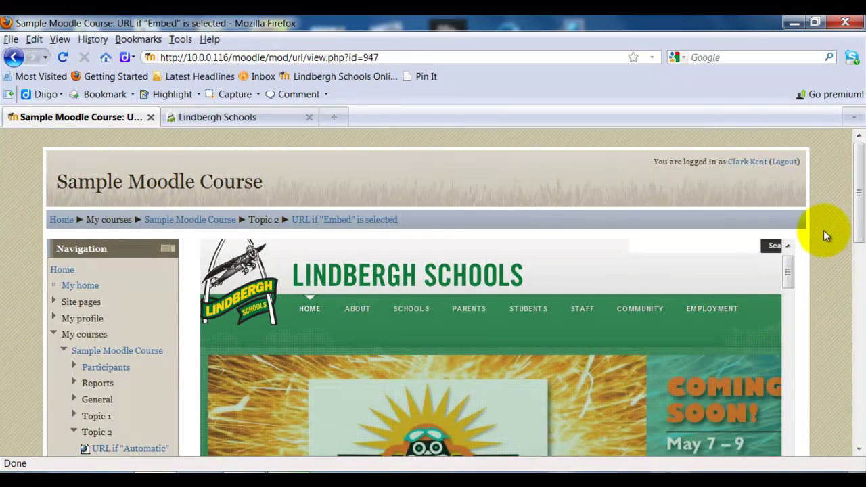
{"action": "scroll", "coordinate": [854, 207], "scroll_direction": "down", "scroll_amount": 1}
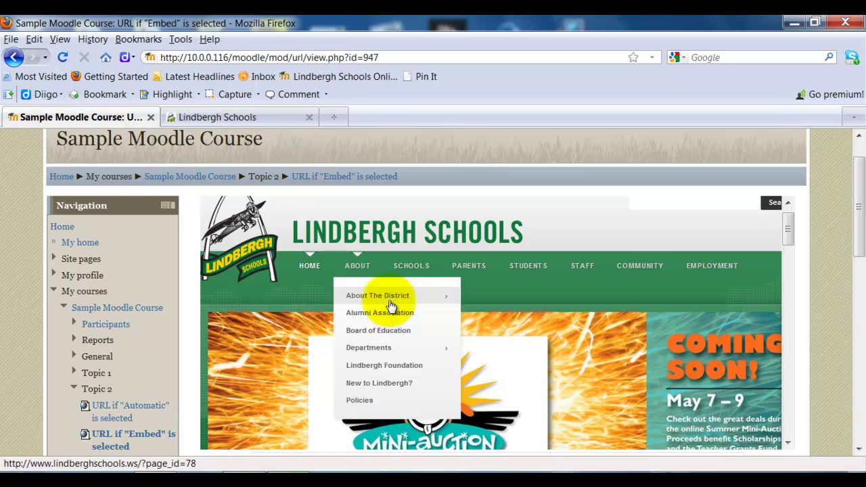
{"action": "mouse_move", "coordinate": [394, 295]}
{"action": "mouse_move", "coordinate": [584, 271]}
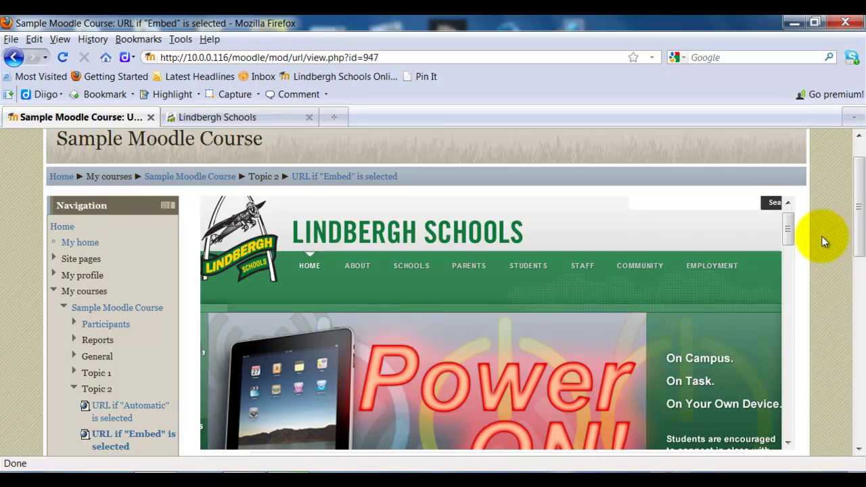
{"action": "left_click", "coordinate": [10, 60]}
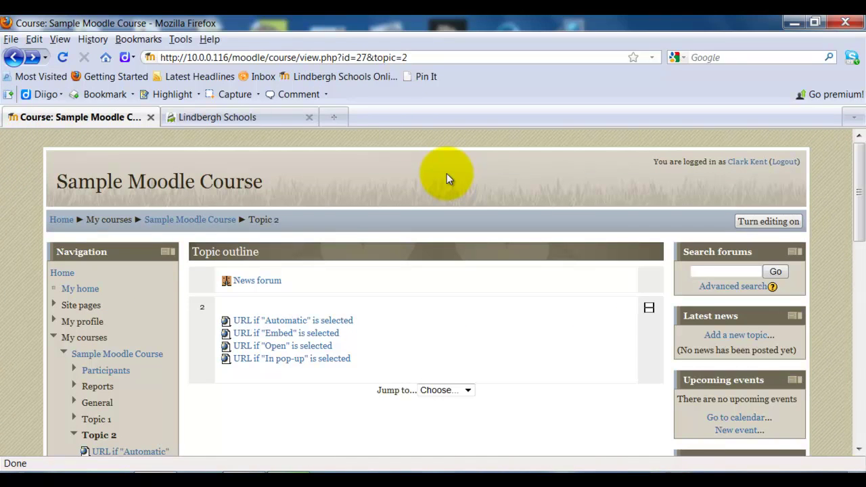
- Try the Open example, then confirm the In pop-up link opens the Lindbergh site in a pop-up
{"action": "left_click", "coordinate": [260, 349]}
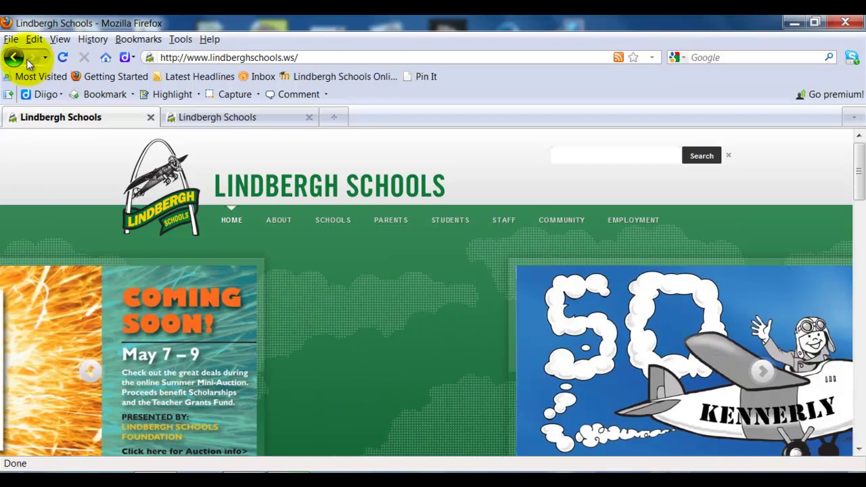
{"action": "left_click", "coordinate": [15, 58]}
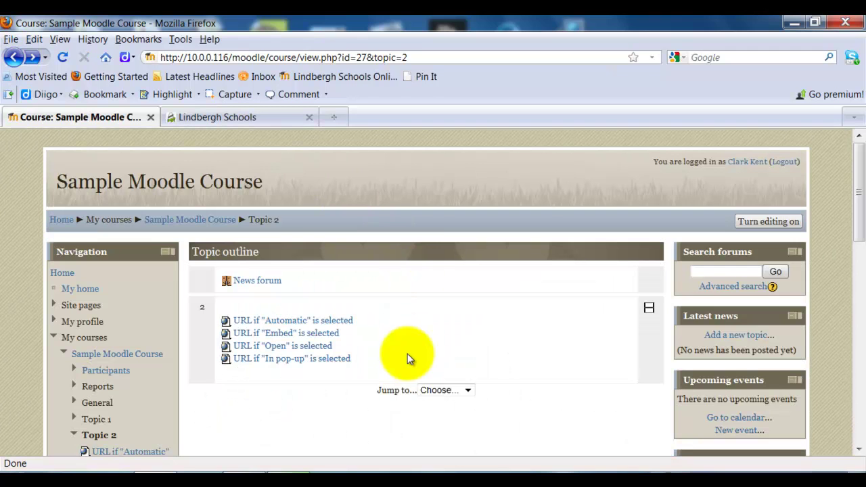
{"action": "left_click", "coordinate": [255, 359]}
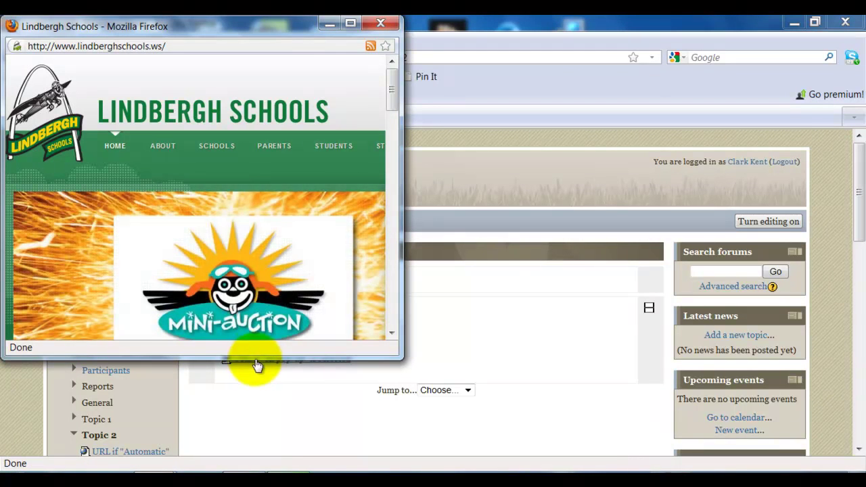
{"action": "left_click", "coordinate": [381, 24]}
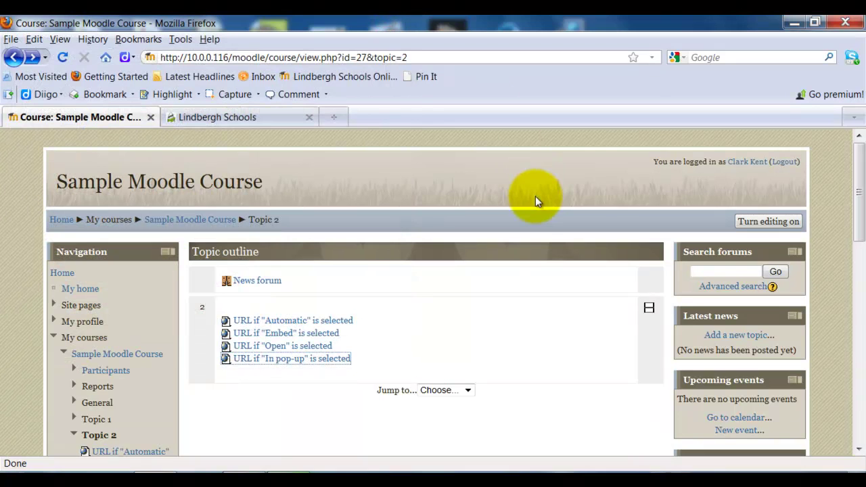
{"action": "left_click", "coordinate": [499, 324]}
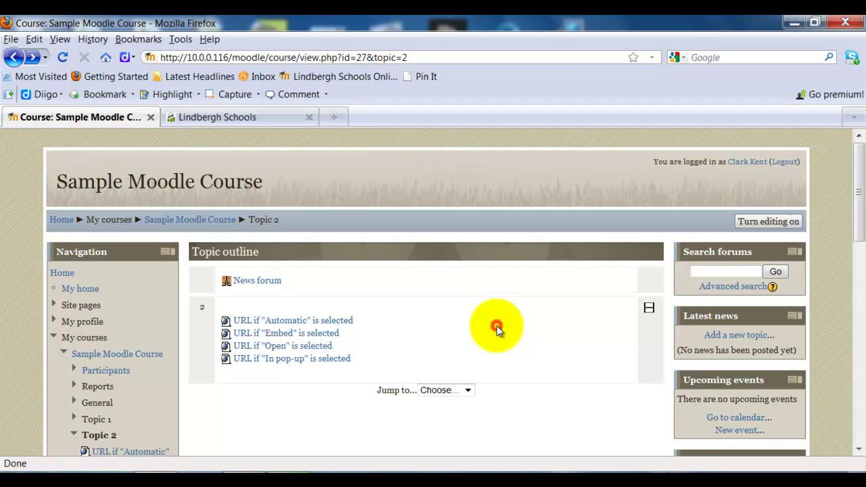
- Jump to Topic 1 and turn course editing on
{"action": "left_click", "coordinate": [468, 391]}
{"action": "left_click", "coordinate": [465, 412]}
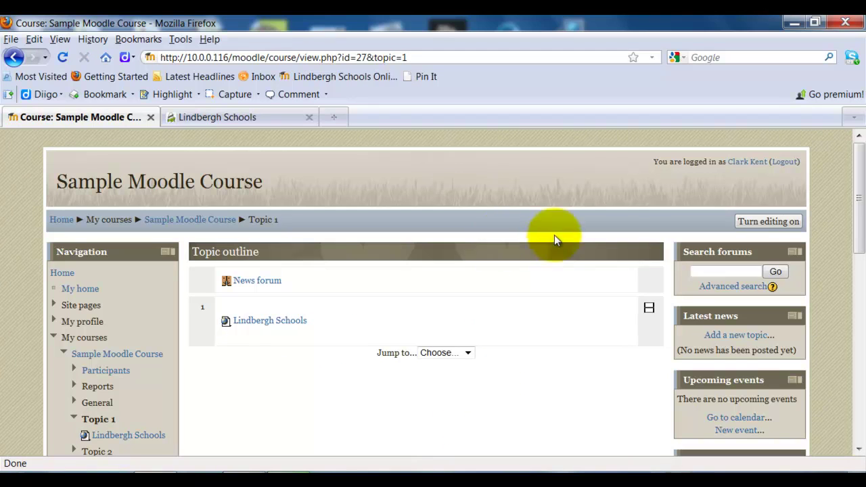
{"action": "left_click", "coordinate": [758, 222]}
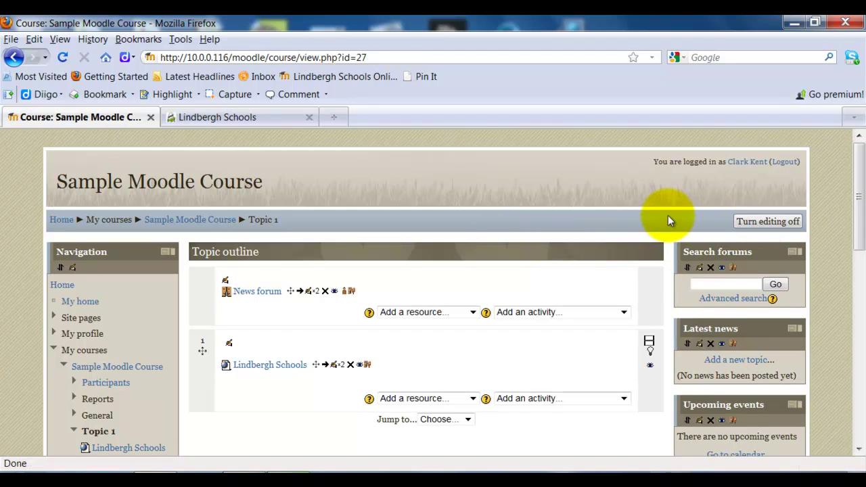
- Delete the old Lindbergh Schools link and choose URL from Add a resource
{"action": "left_click", "coordinate": [351, 366]}
{"action": "left_click", "coordinate": [399, 265]}
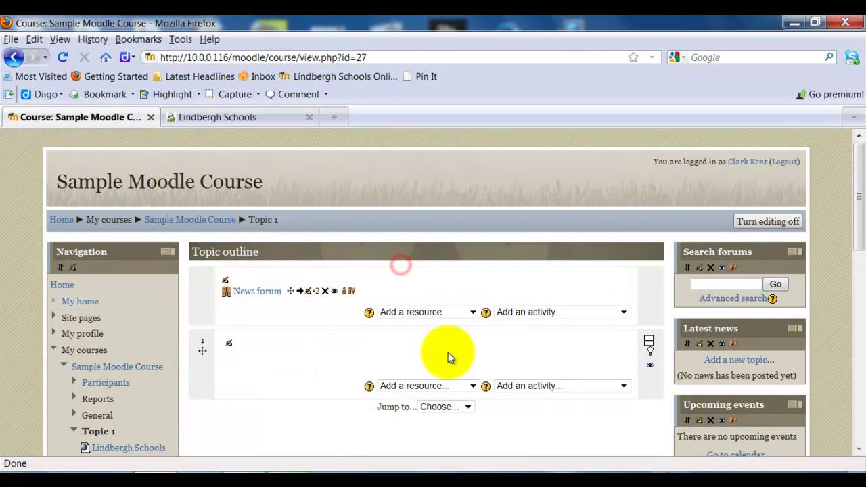
{"action": "left_click", "coordinate": [474, 387]}
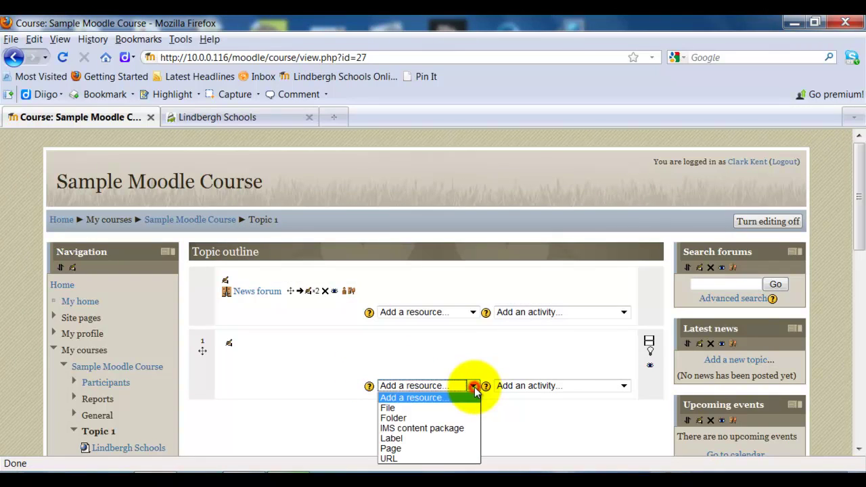
{"action": "left_click", "coordinate": [437, 459]}
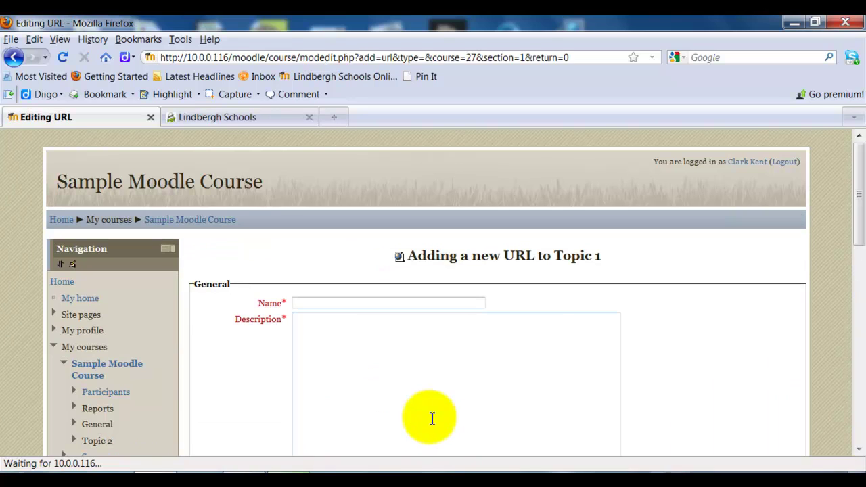
- Enter name 'Lindbergh Schools' and description 'Lindbergh Home Page' in the new URL form
{"action": "left_click", "coordinate": [305, 303]}
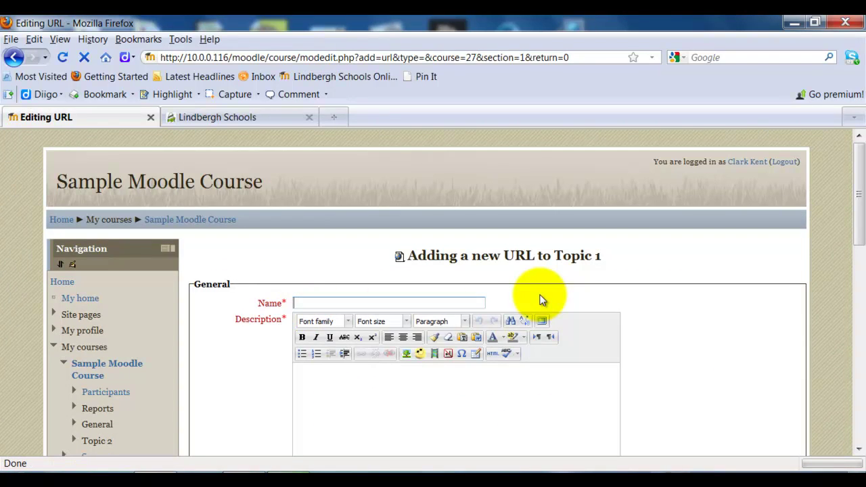
{"action": "type", "text": "Lindbergh "}
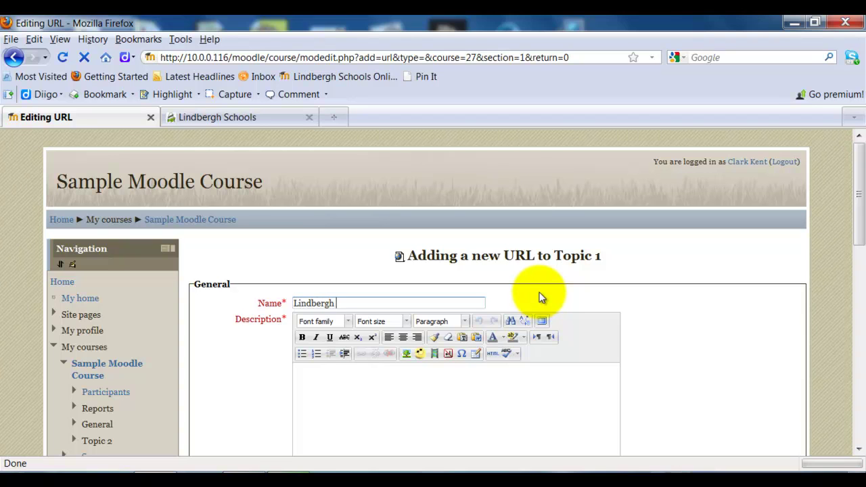
{"action": "type", "text": "Schools"}
{"action": "left_click", "coordinate": [447, 391]}
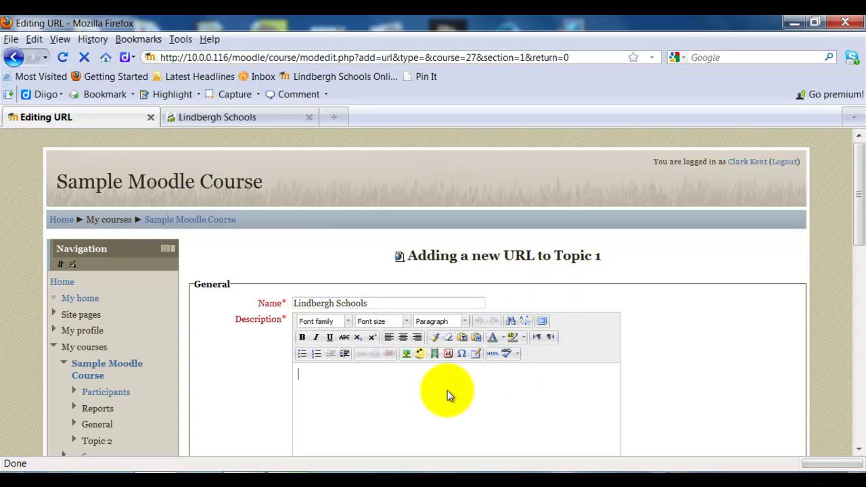
{"action": "type", "text": "Lindbergh Home Page"}
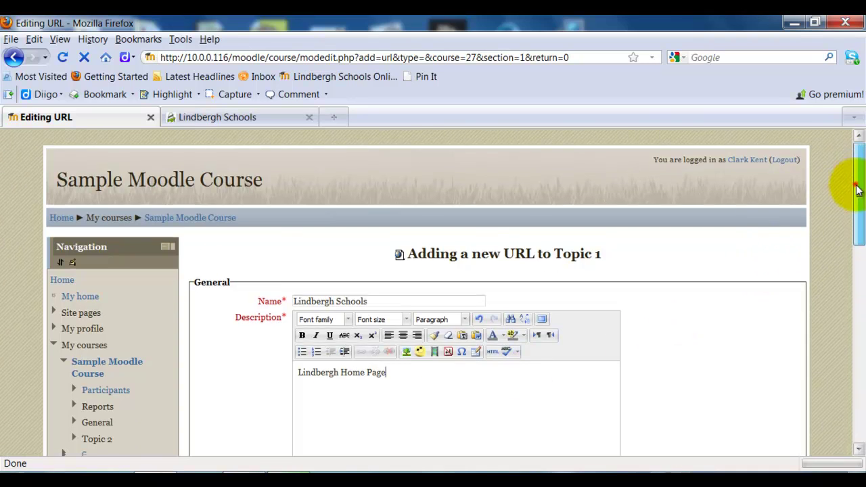
{"action": "left_click_drag", "start_coordinate": [857, 184], "coordinate": [855, 252]}
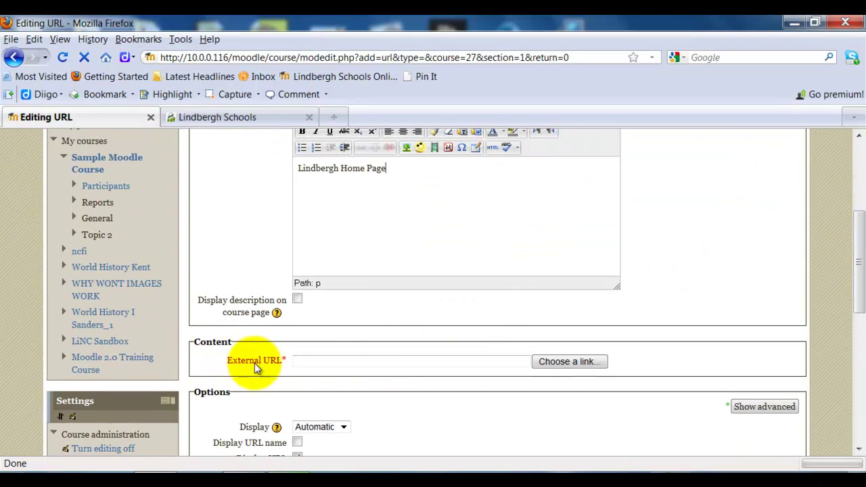
{"action": "left_click", "coordinate": [221, 119]}
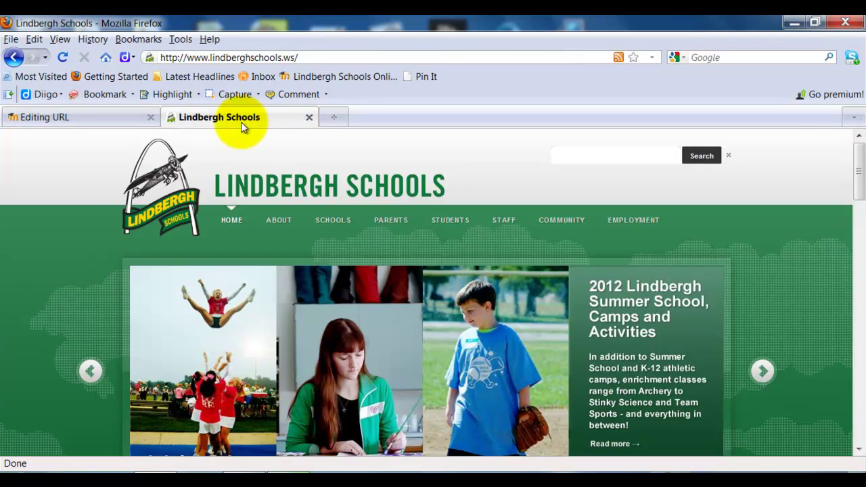
{"action": "right_click", "coordinate": [259, 59]}
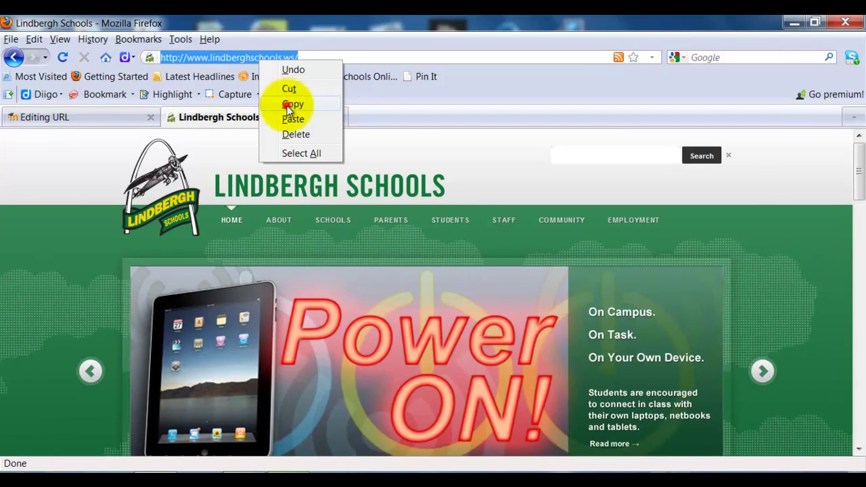
{"action": "left_click", "coordinate": [293, 103]}
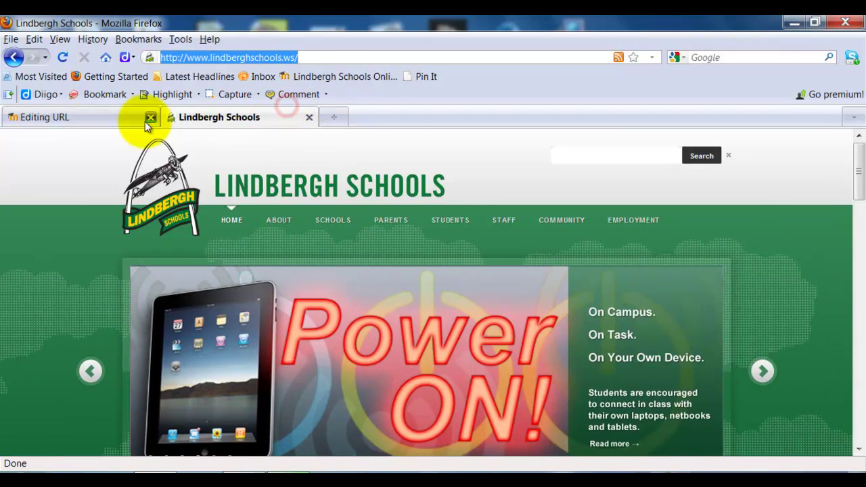
{"action": "left_click", "coordinate": [112, 125]}
{"action": "left_click", "coordinate": [307, 361]}
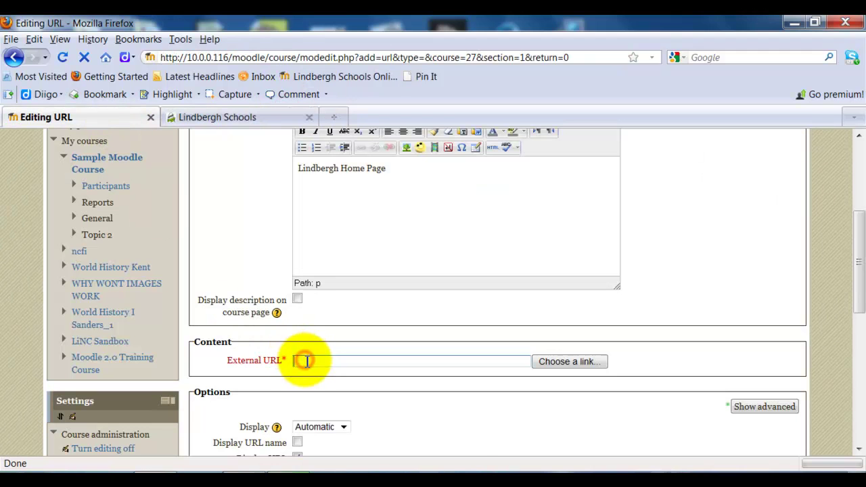
{"action": "right_click", "coordinate": [306, 361]}
{"action": "left_click", "coordinate": [336, 419]}
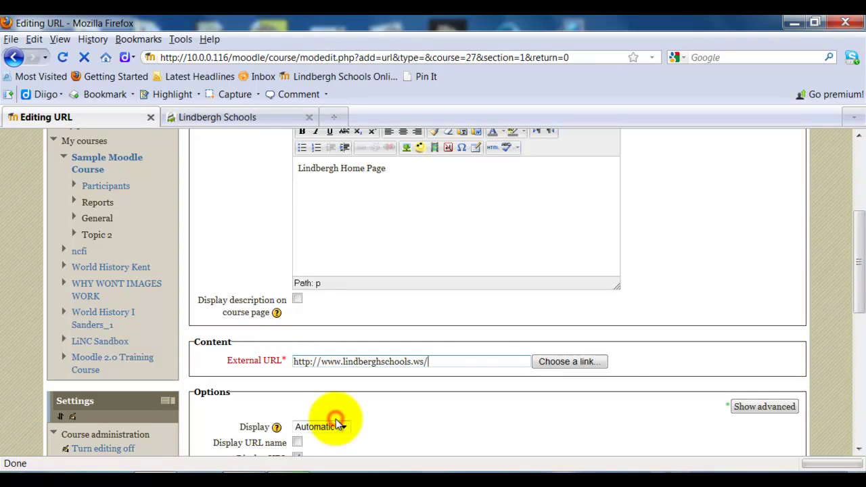
{"action": "left_click_drag", "start_coordinate": [850, 280], "coordinate": [851, 319]}
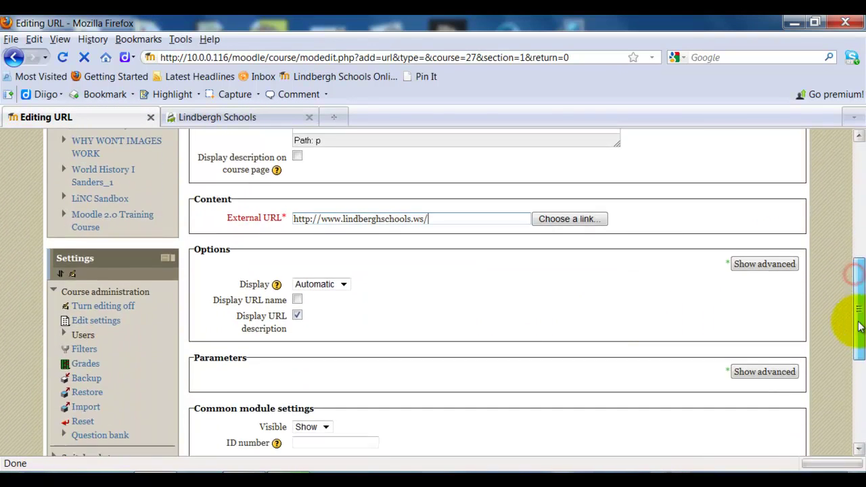
{"action": "left_click", "coordinate": [344, 285]}
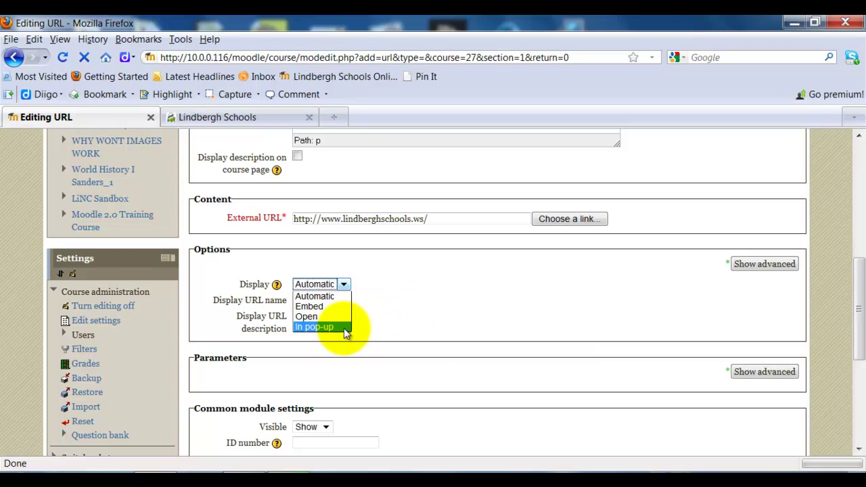
- Set the Lindbergh Schools link's Display option to 'In pop-up'
{"action": "left_click", "coordinate": [342, 329]}
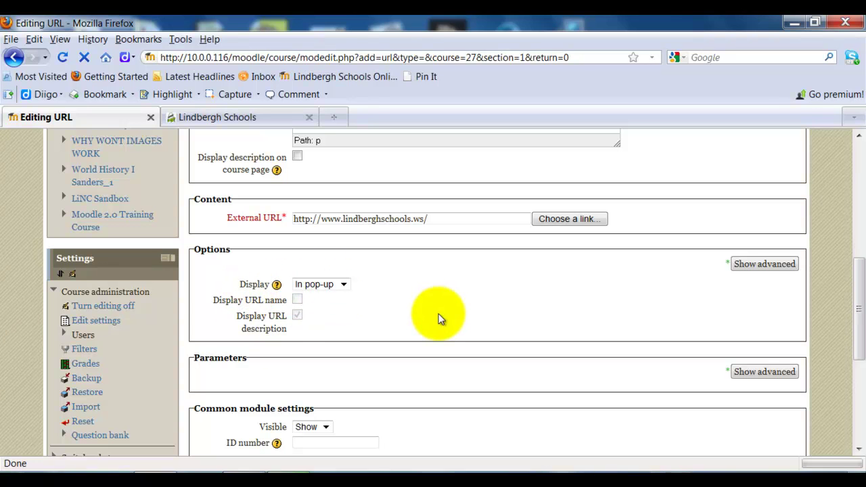
- Save the Lindbergh Schools link, turn editing off, then test and close its district-homepage pop-up
{"action": "scroll", "coordinate": [440, 316], "scroll_direction": "down", "scroll_amount": 6}
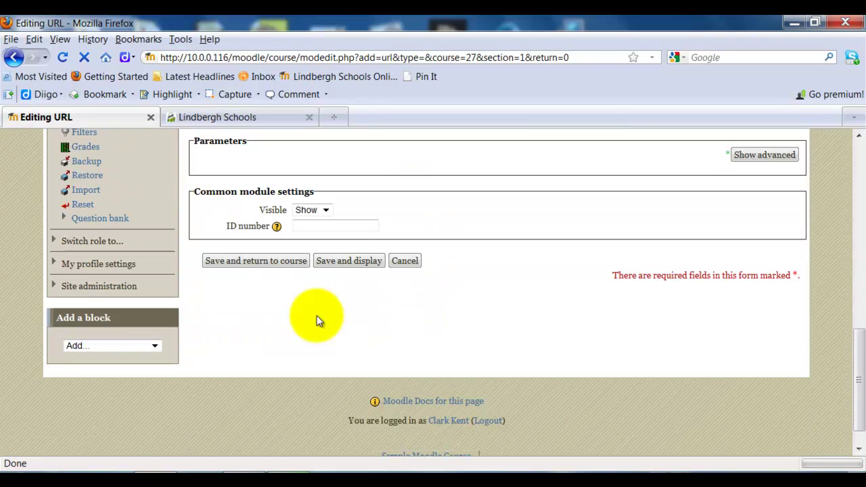
{"action": "left_click", "coordinate": [262, 260]}
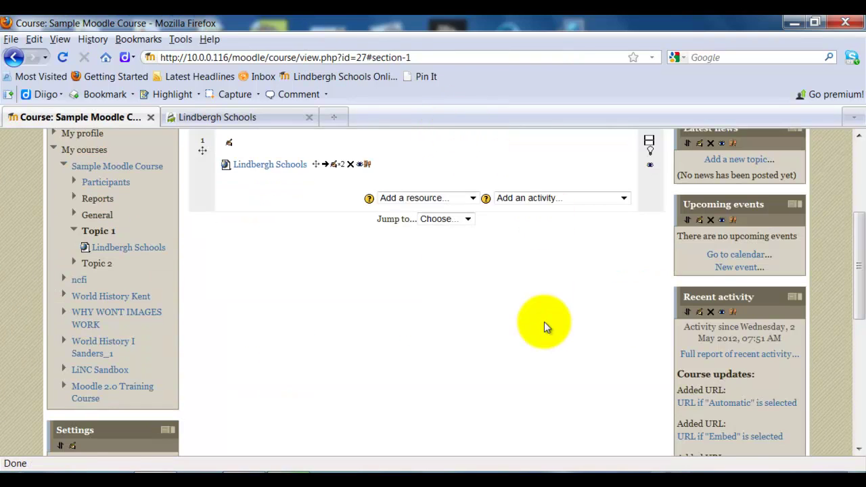
{"action": "scroll", "coordinate": [544, 322], "scroll_direction": "up", "scroll_amount": 5}
{"action": "left_click", "coordinate": [776, 223]}
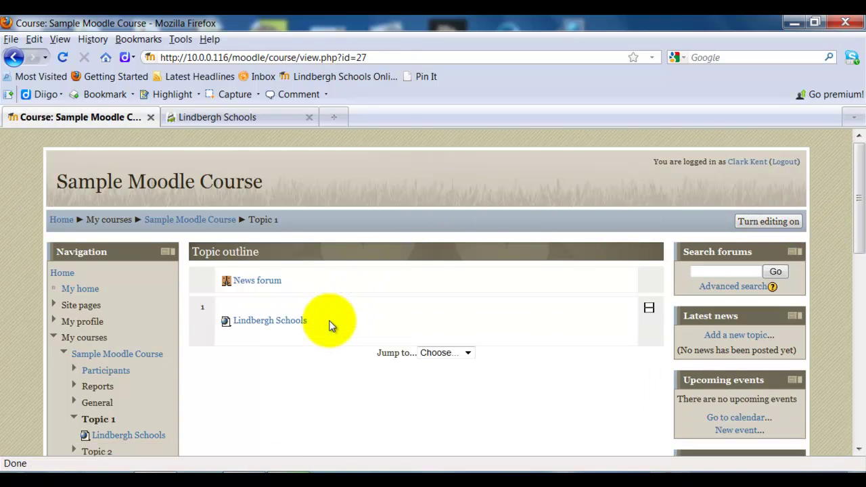
{"action": "left_click", "coordinate": [276, 323]}
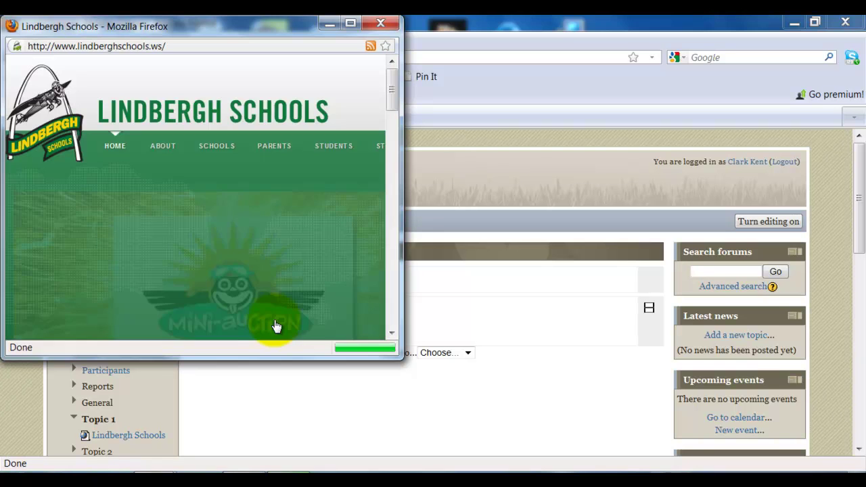
{"action": "left_click", "coordinate": [384, 24]}
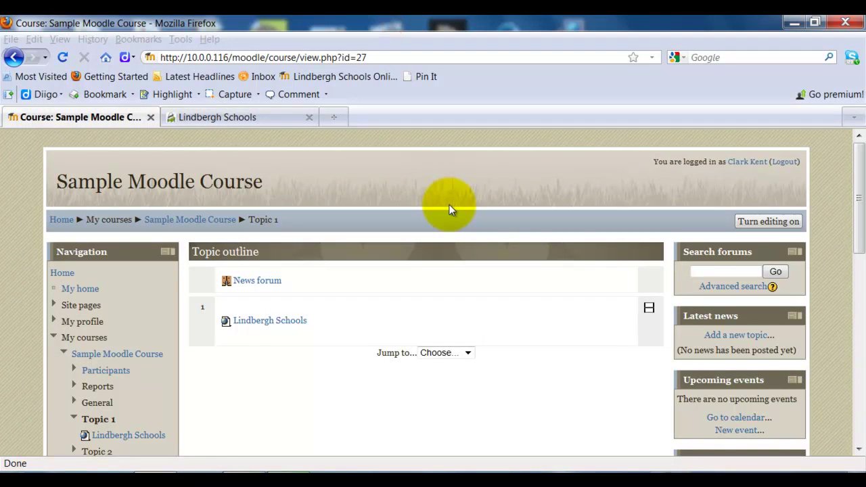